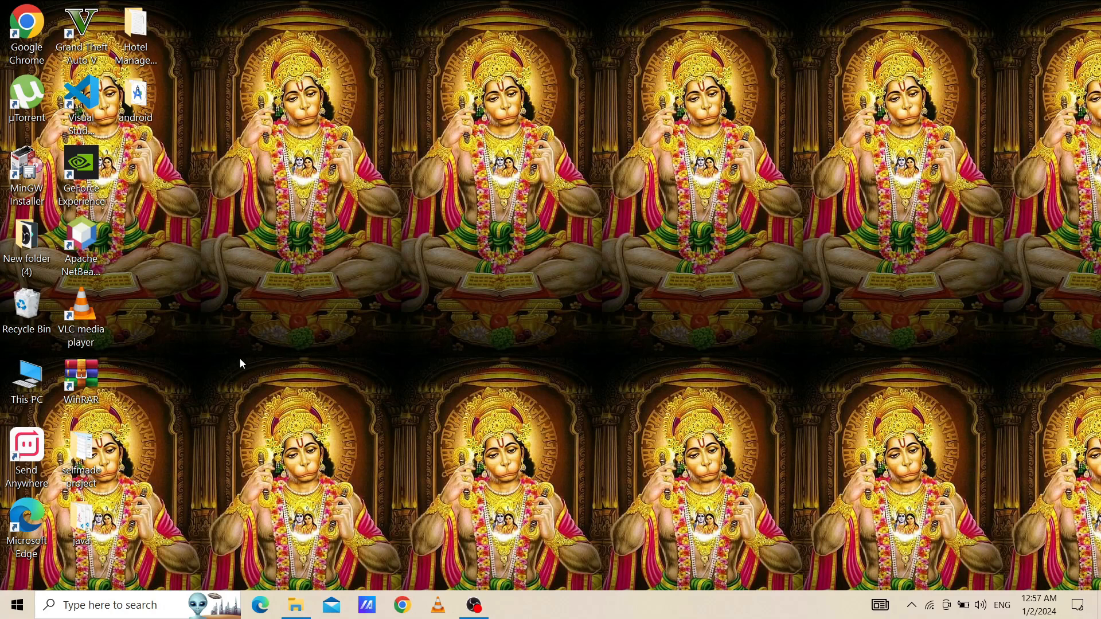
Open Chrome, search the web for "android studio" and open the Android Developers download page.
{"action": "left_click", "coordinate": [404, 606]}
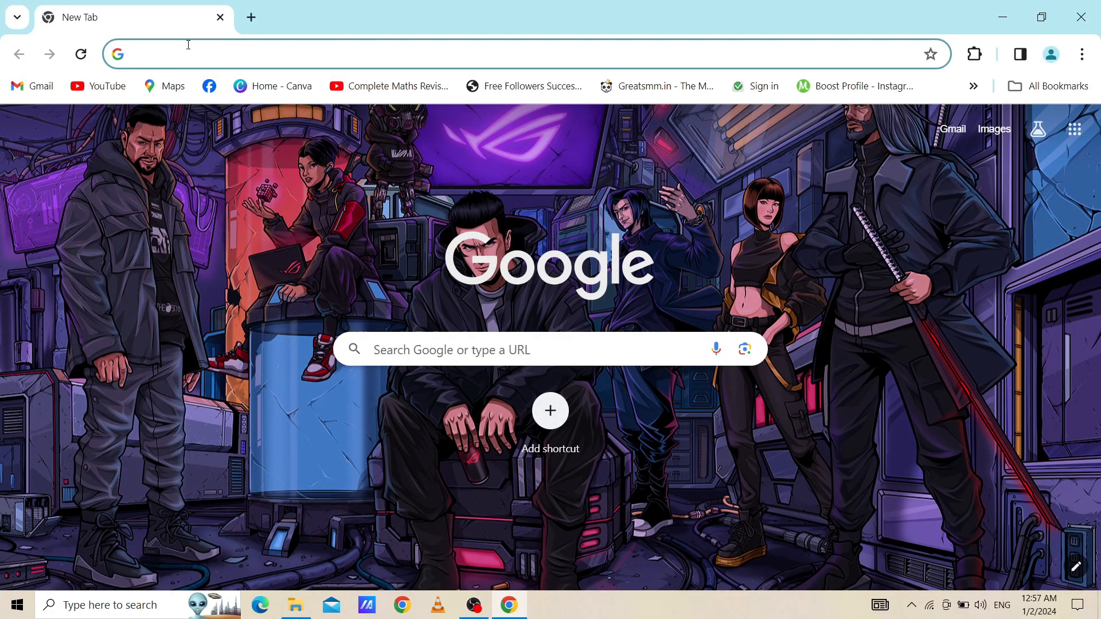
{"action": "type", "text": "and"}
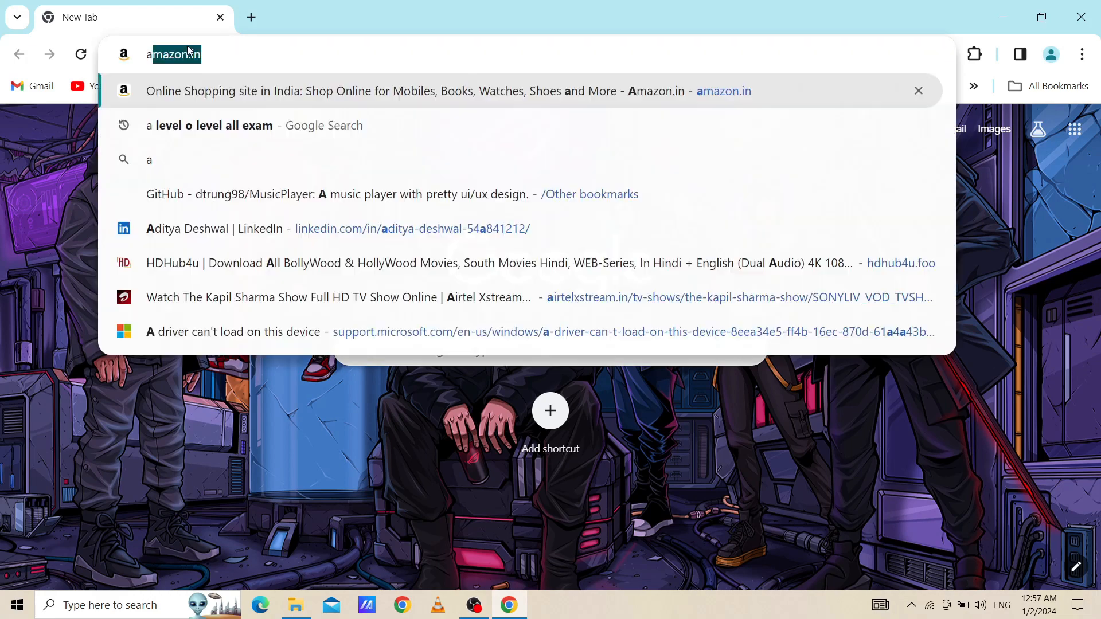
{"action": "type", "text": "roid"}
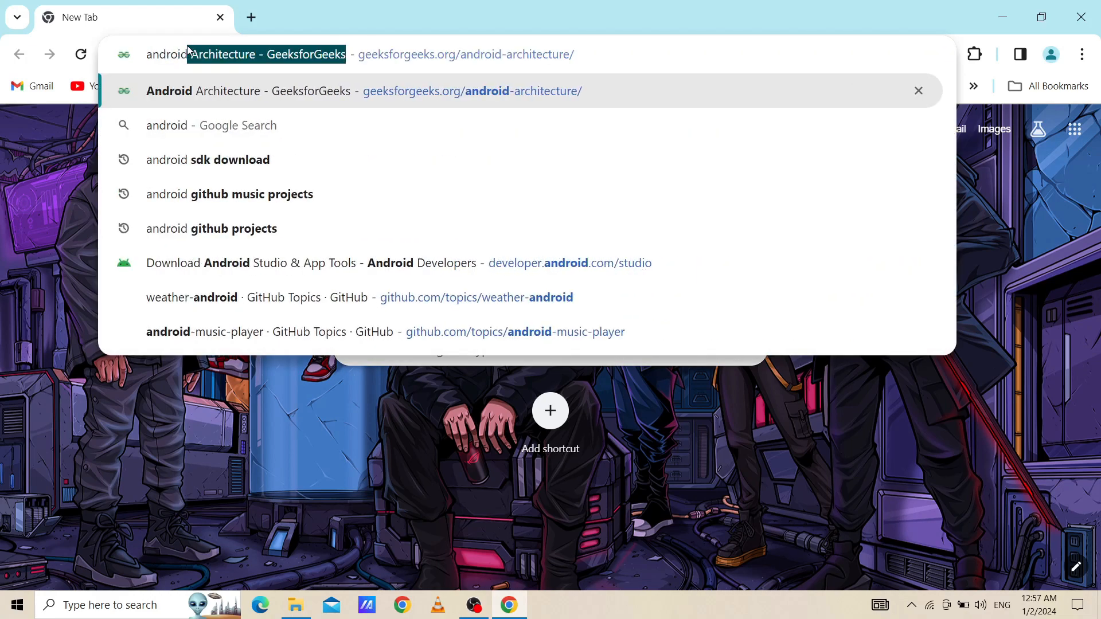
{"action": "type", "text": " stdio"}
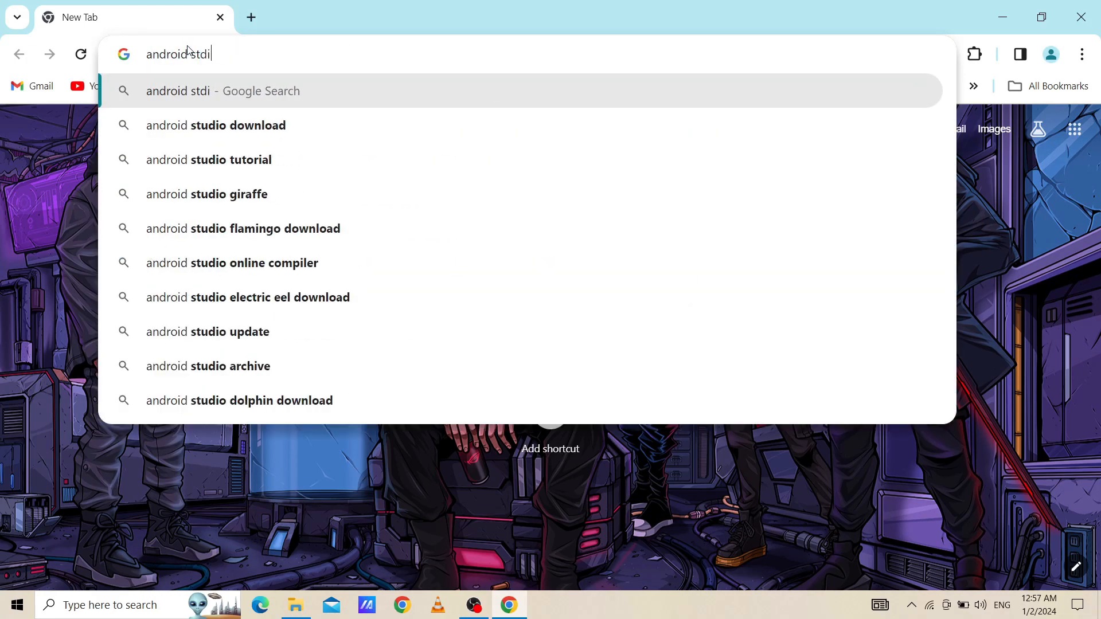
{"action": "key", "text": "BackSpace"}
{"action": "key", "text": "BackSpace"}
{"action": "key", "text": "BackSpace"}
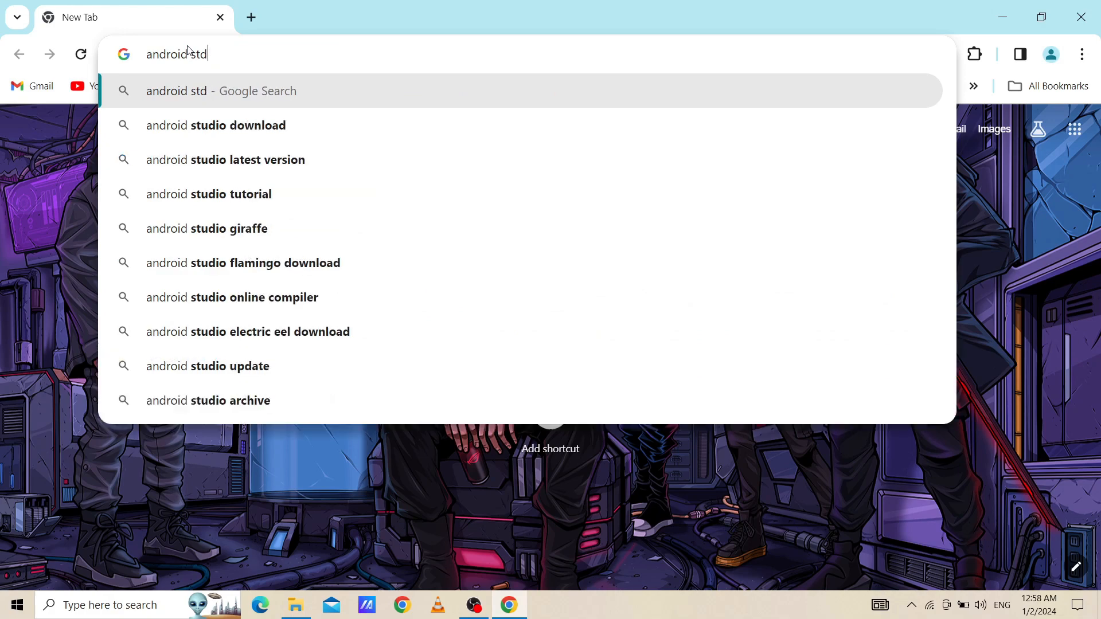
{"action": "type", "text": "udio"}
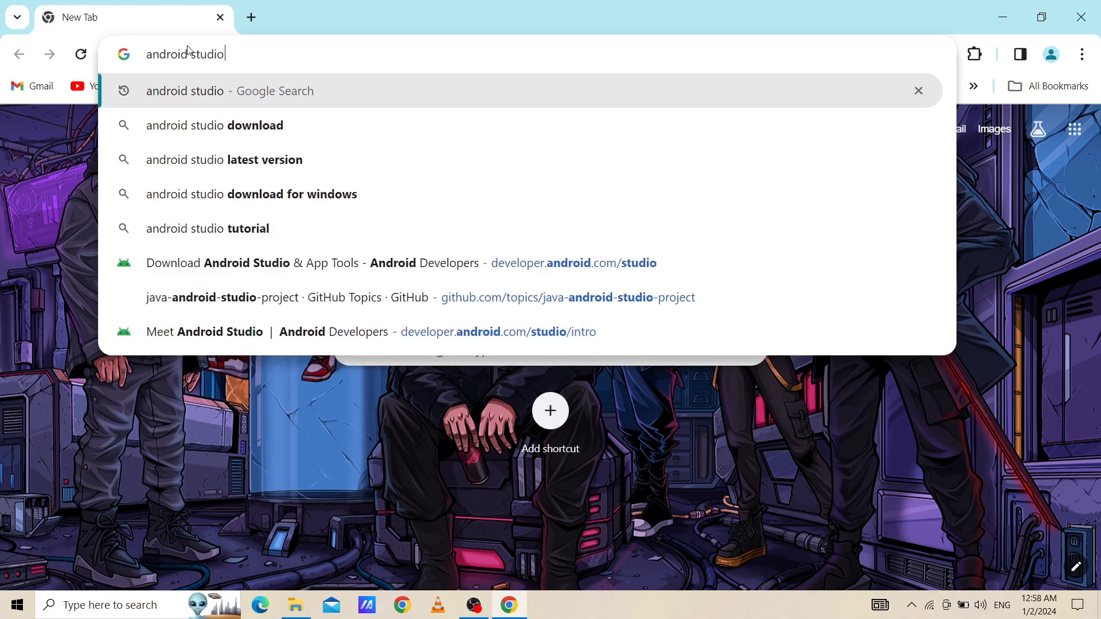
{"action": "key", "text": "Return"}
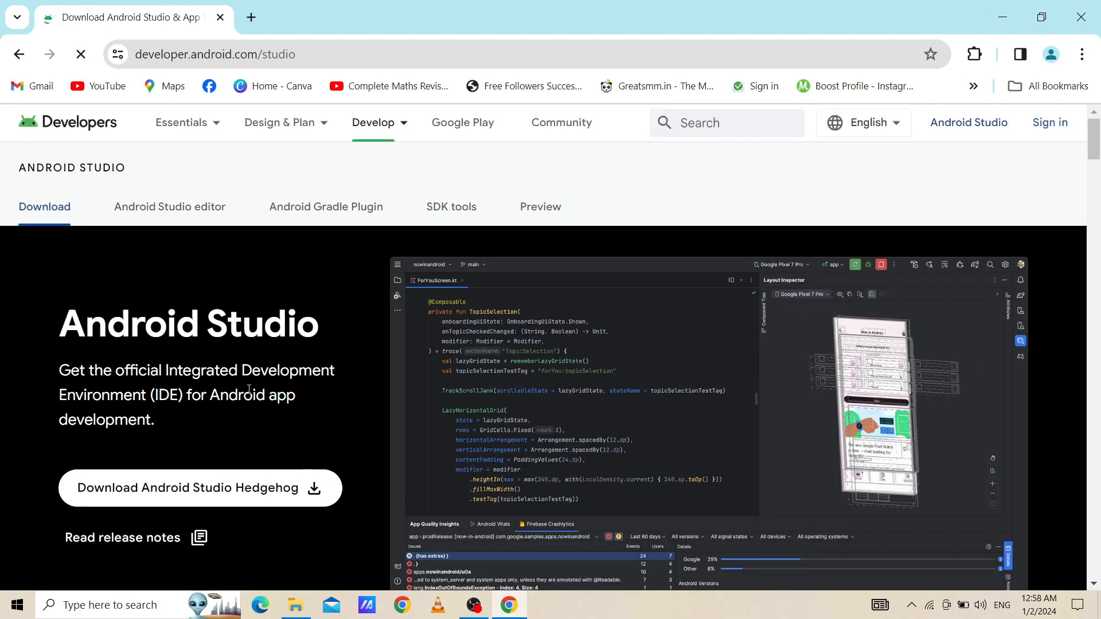
Agree to the terms and conditions and download Android Studio Hedgehog | 2023.1.1 for Windows.
{"action": "scroll", "coordinate": [118, 388], "scroll_direction": "down", "scroll_amount": 1}
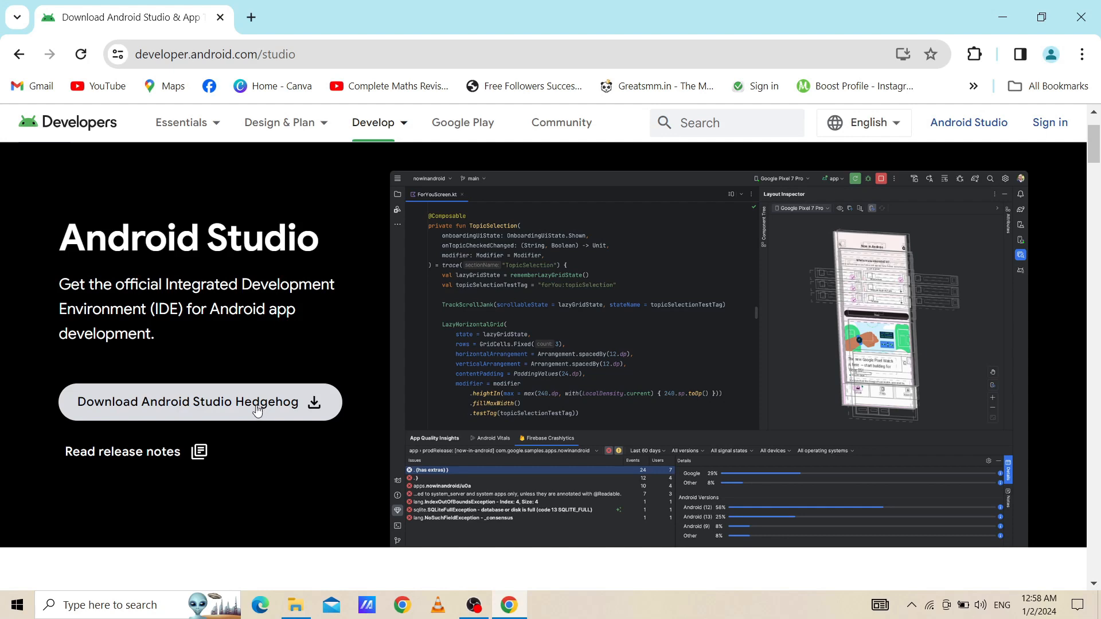
{"action": "left_click", "coordinate": [165, 410]}
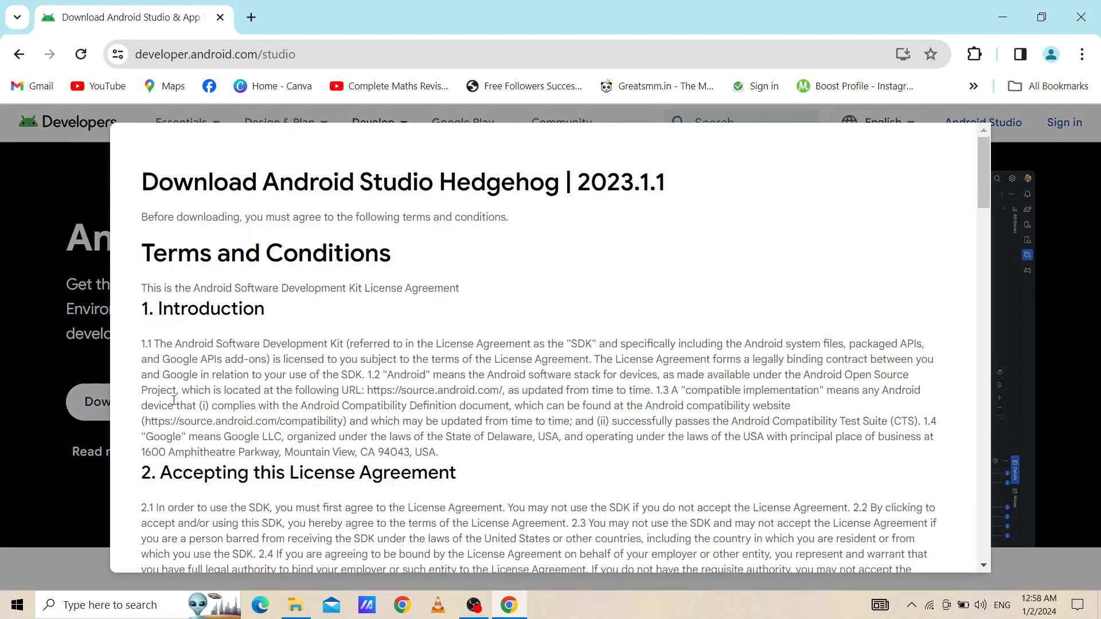
{"action": "scroll", "coordinate": [299, 382], "scroll_direction": "down", "scroll_amount": 10}
{"action": "scroll", "coordinate": [300, 382], "scroll_direction": "down", "scroll_amount": 12}
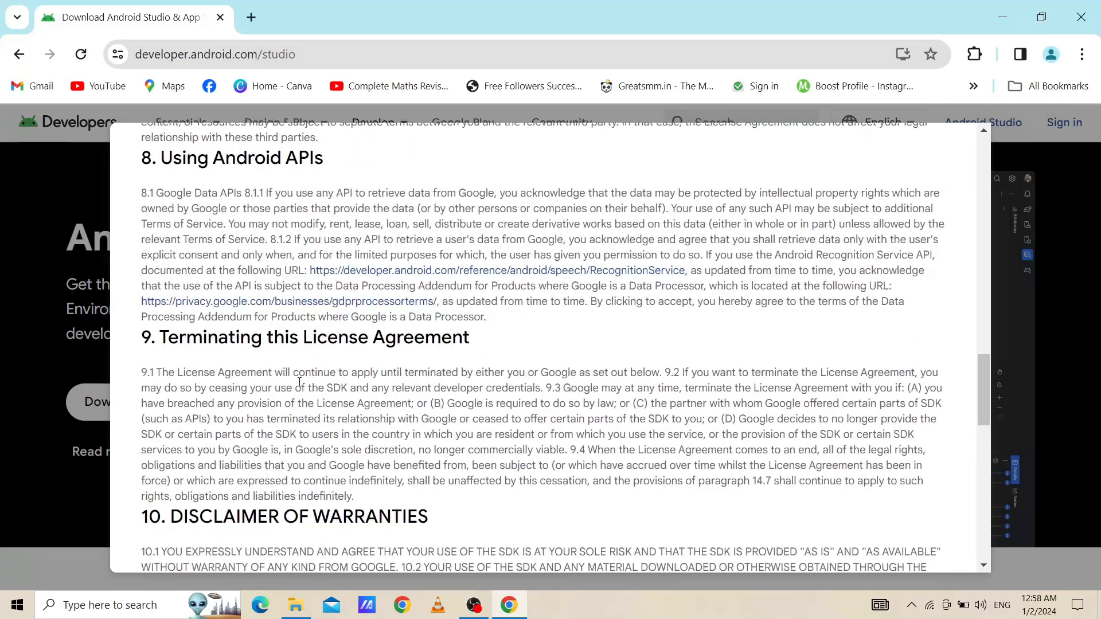
{"action": "scroll", "coordinate": [299, 382], "scroll_direction": "down", "scroll_amount": 15}
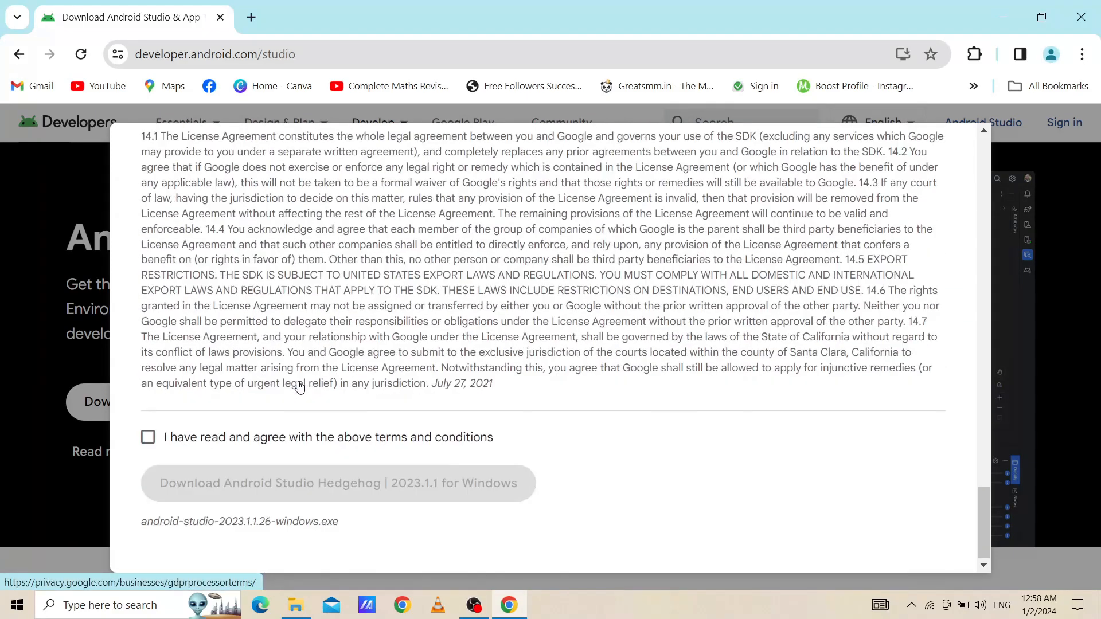
{"action": "left_click", "coordinate": [148, 438]}
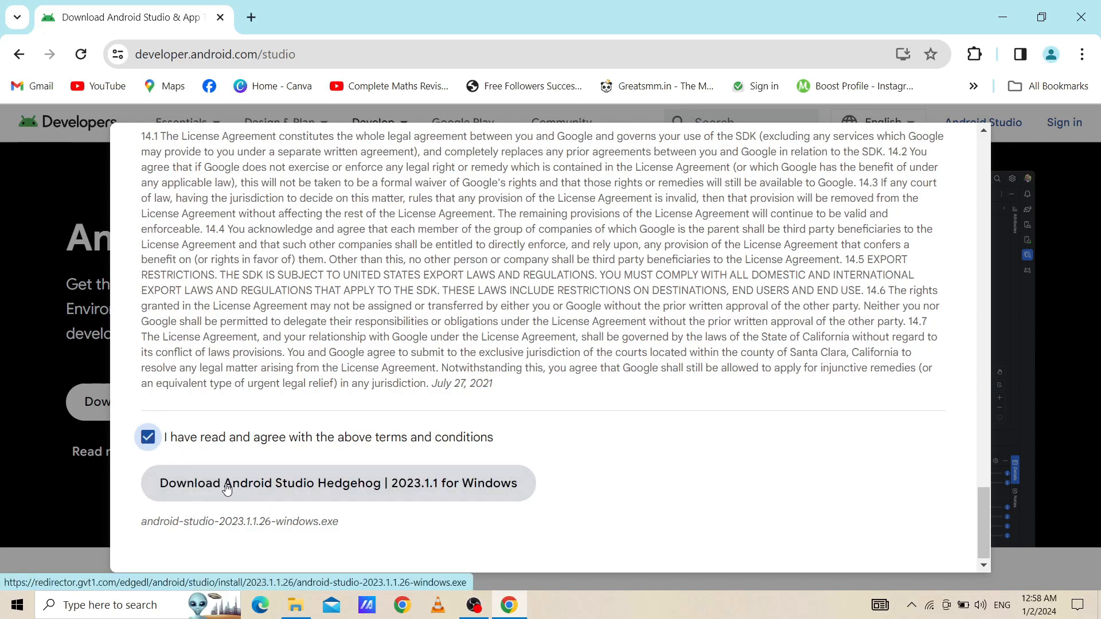
{"action": "left_click", "coordinate": [227, 486]}
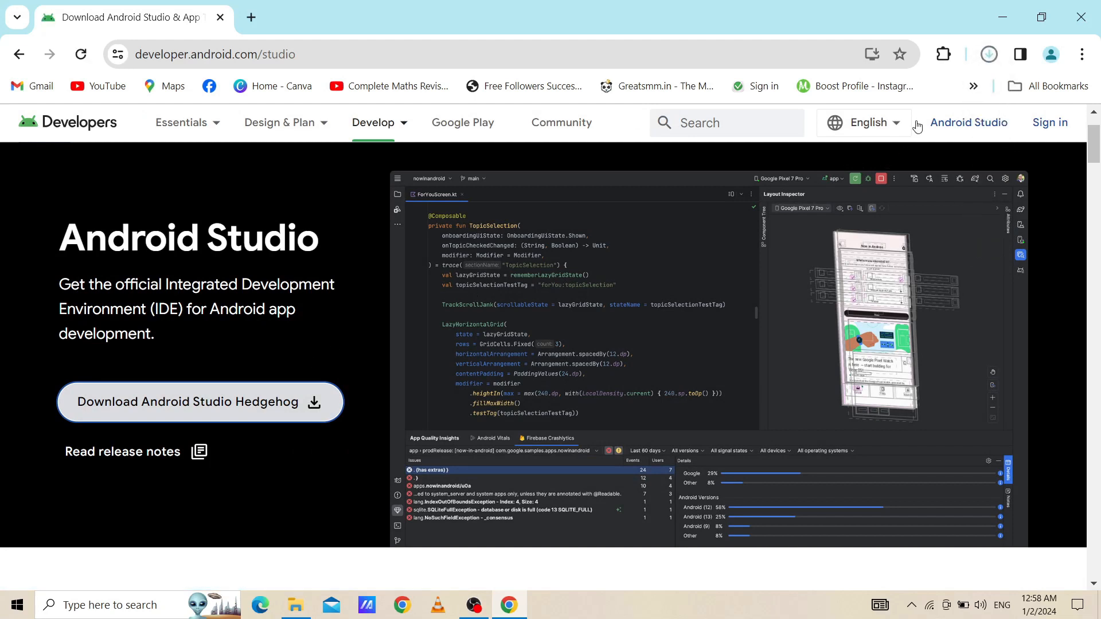
Pause the Android Studio installer download in the recent download history and minimize the browser.
{"action": "left_click", "coordinate": [988, 56]}
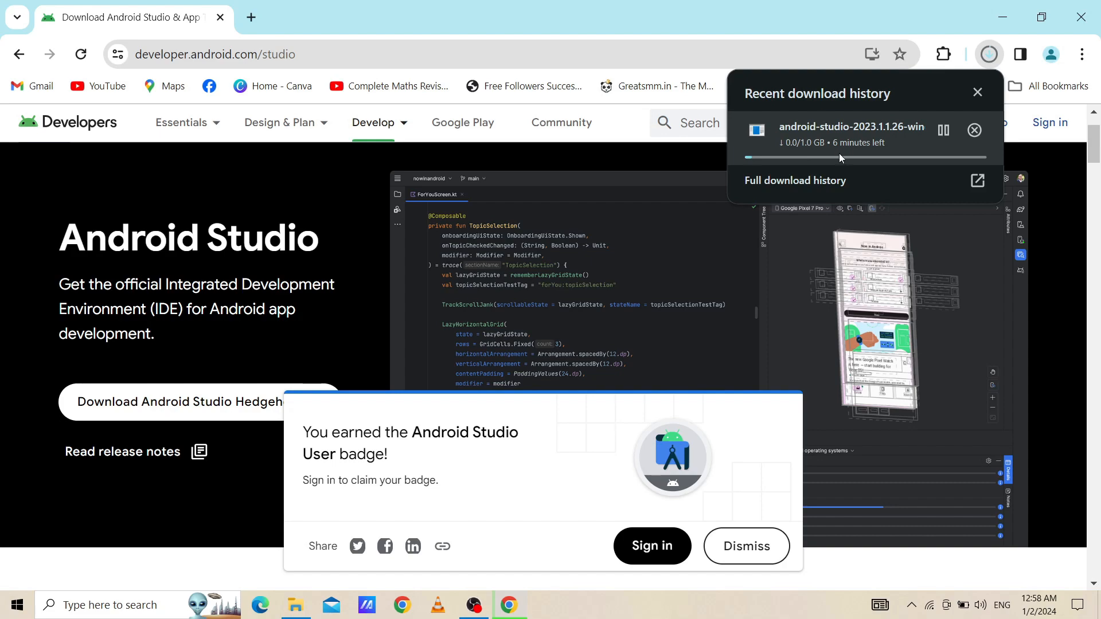
{"action": "left_click", "coordinate": [944, 131]}
{"action": "left_click", "coordinate": [1002, 19]}
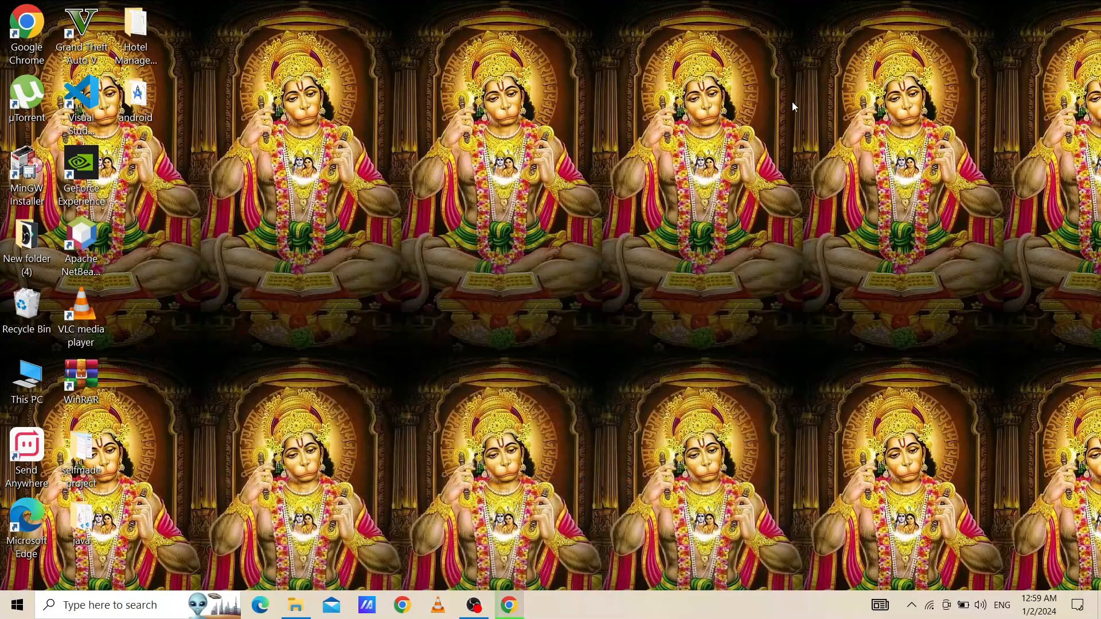
Run the android-studio-2023.1.1.26-windows installer from the desktop's android folder and minimize the folder window.
{"action": "double_click", "coordinate": [81, 32]}
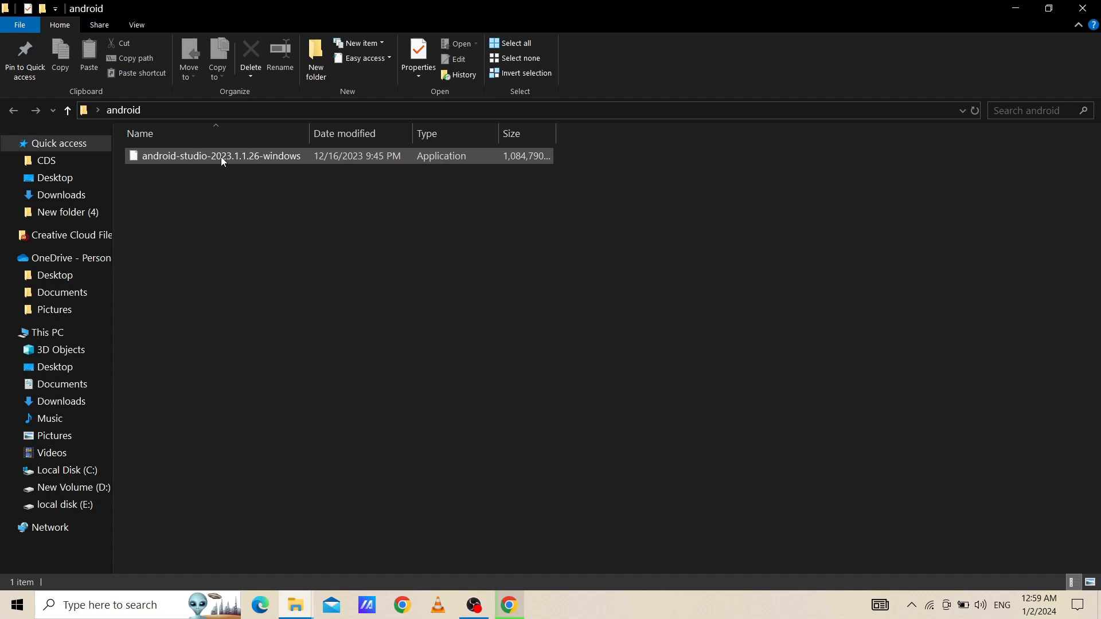
{"action": "double_click", "coordinate": [222, 158]}
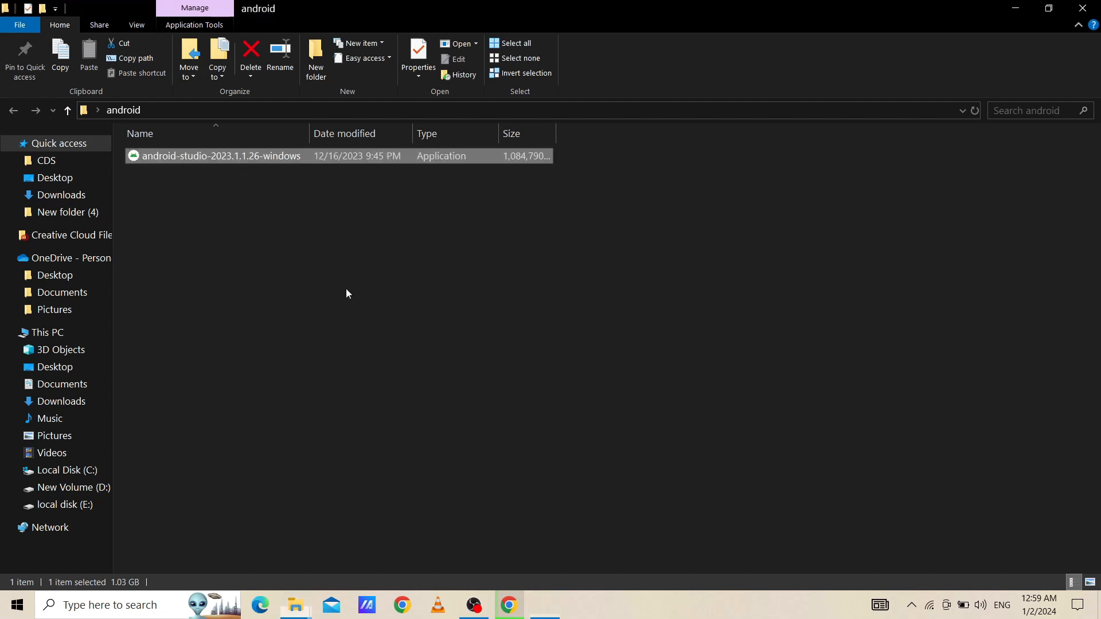
{"action": "left_click", "coordinate": [1014, 10]}
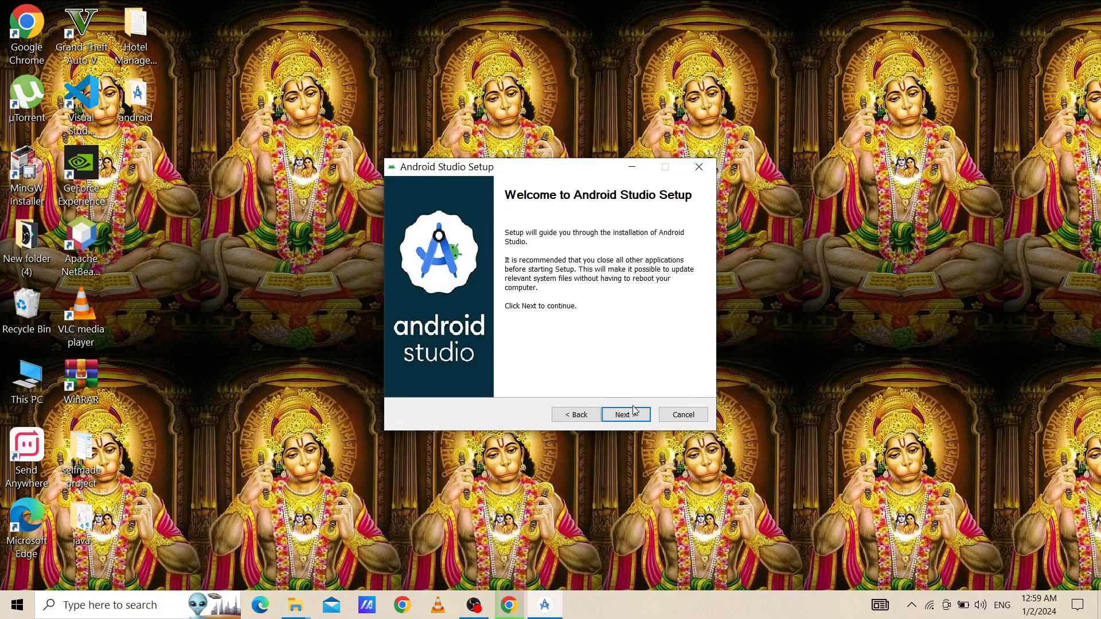
Choose Android Studio and Android Virtual Device as the components to install and continue to the install location.
{"action": "left_click", "coordinate": [633, 416]}
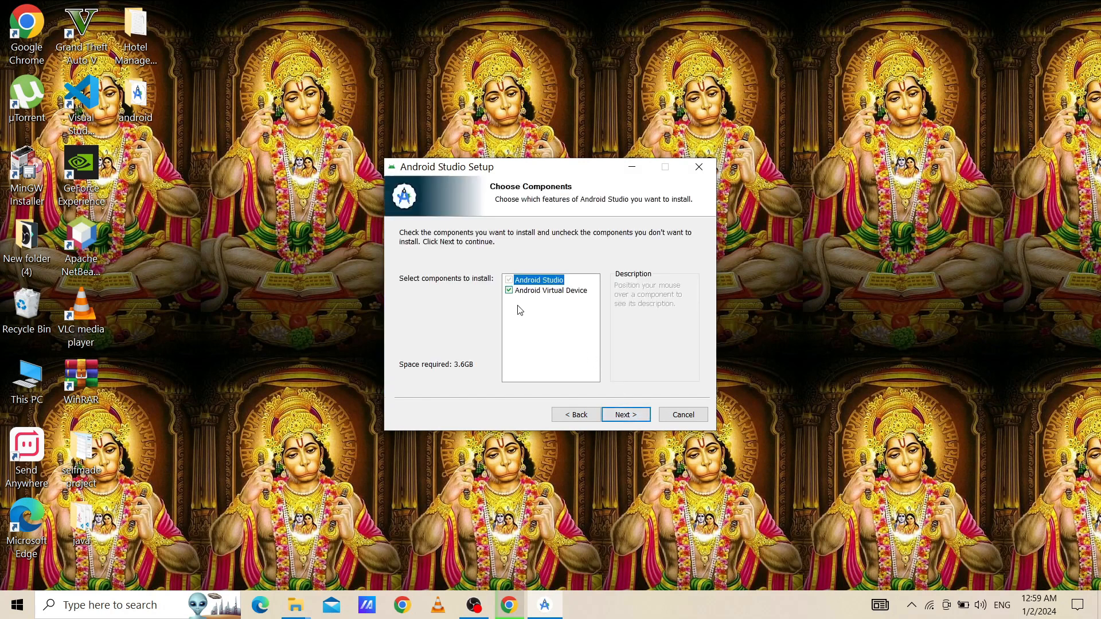
{"action": "mouse_move", "coordinate": [512, 297]}
{"action": "left_click", "coordinate": [509, 293]}
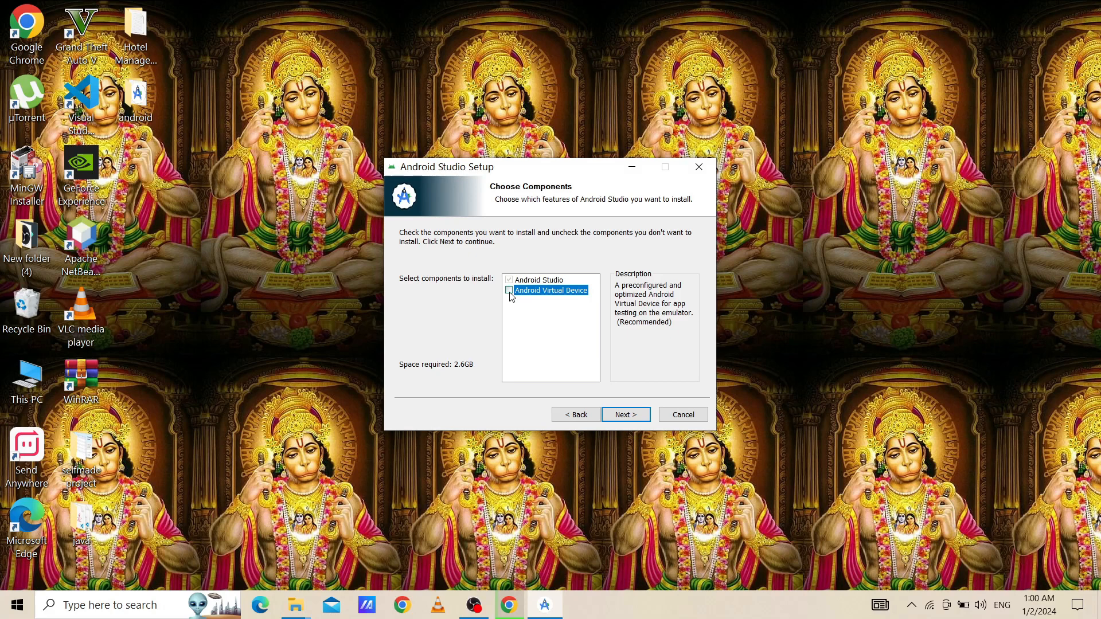
{"action": "left_click", "coordinate": [509, 291]}
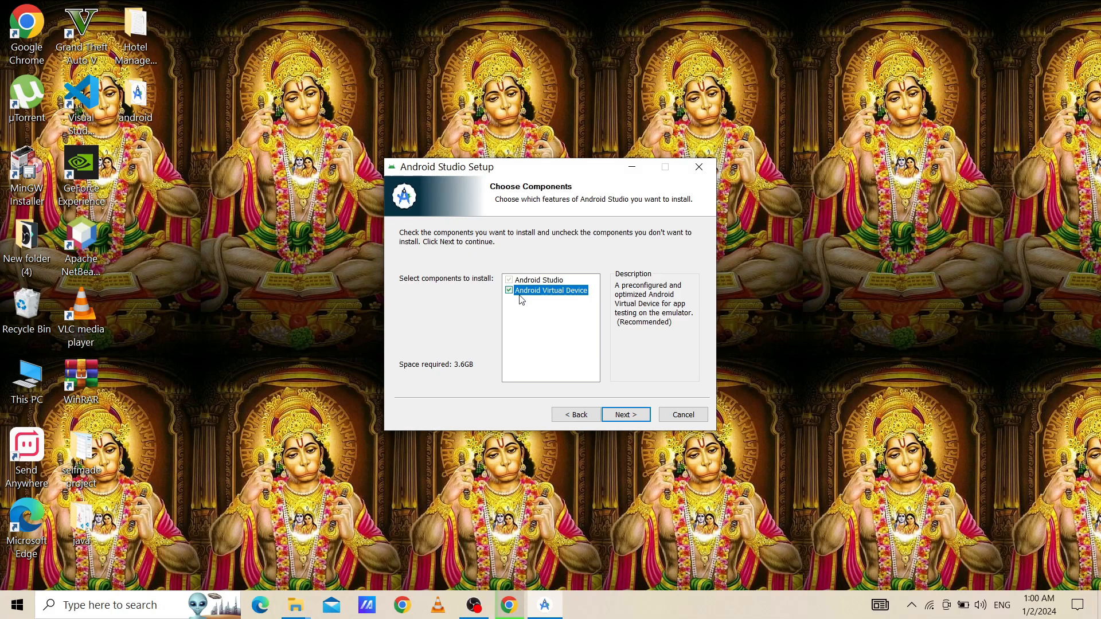
{"action": "left_click", "coordinate": [625, 415]}
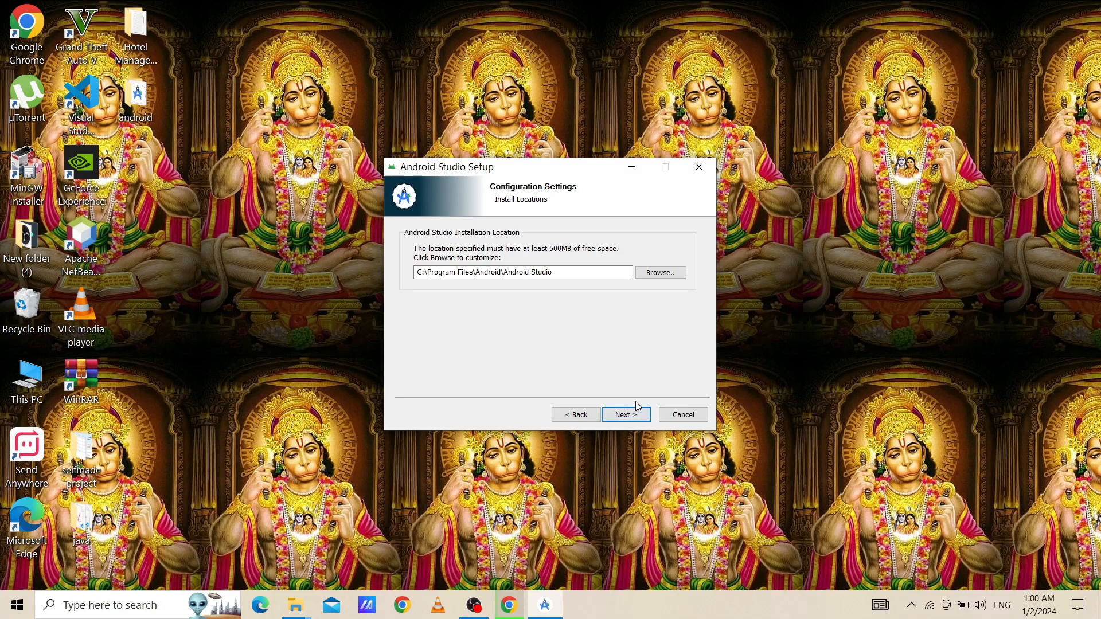
Install Android Studio in C:\Program Files\Android\Android Studio and finish the setup with Start Android Studio enabled.
{"action": "left_click", "coordinate": [614, 415]}
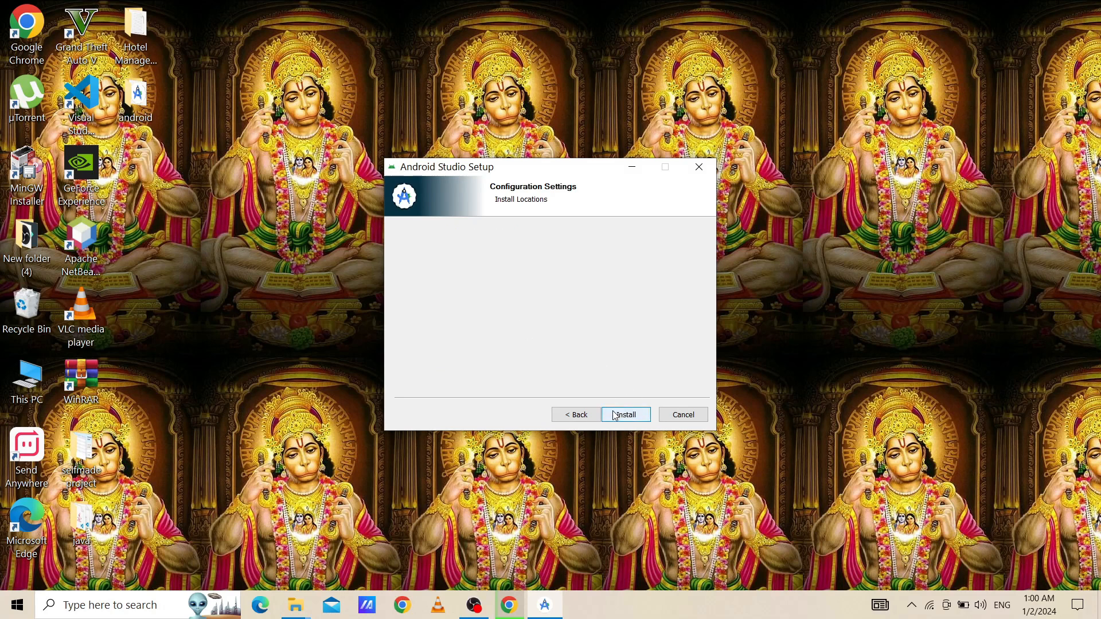
{"action": "left_click", "coordinate": [614, 414]}
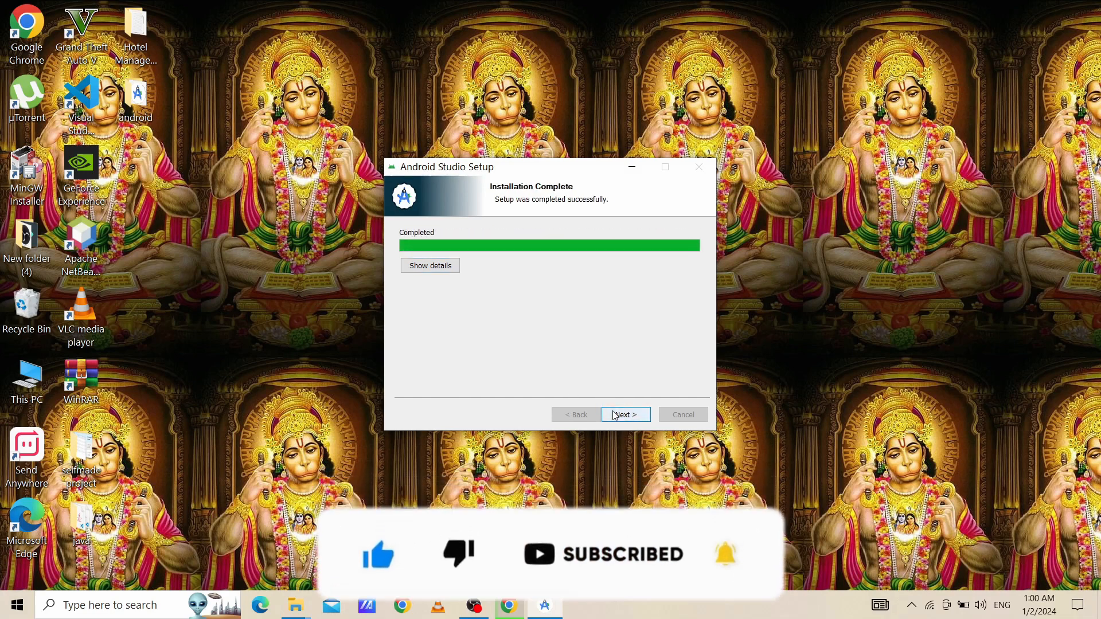
{"action": "left_click", "coordinate": [614, 413]}
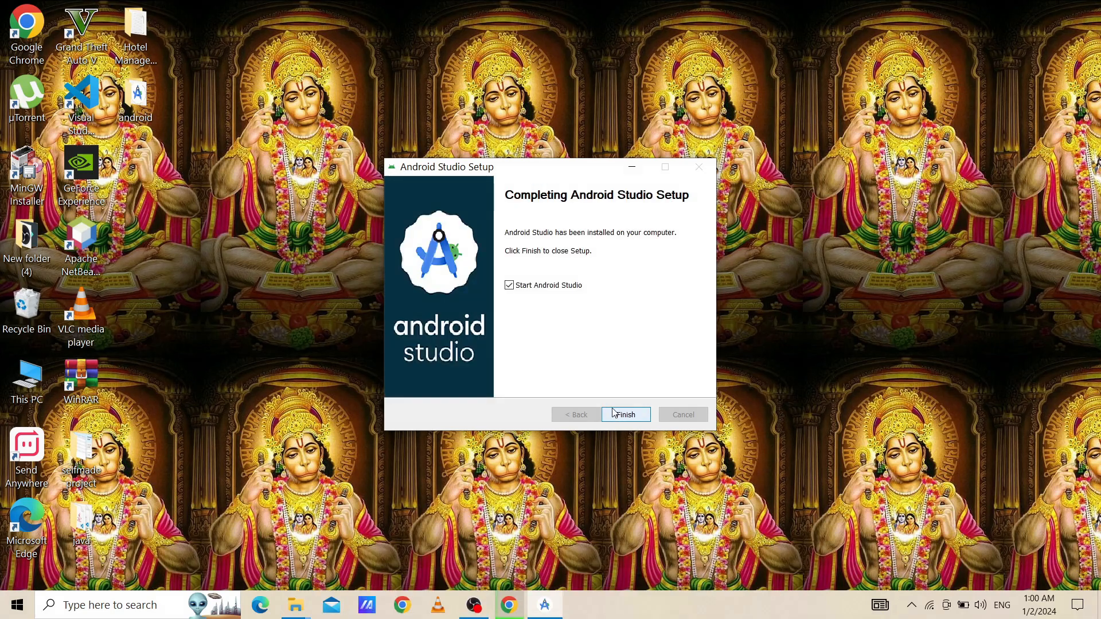
{"action": "left_click", "coordinate": [613, 413]}
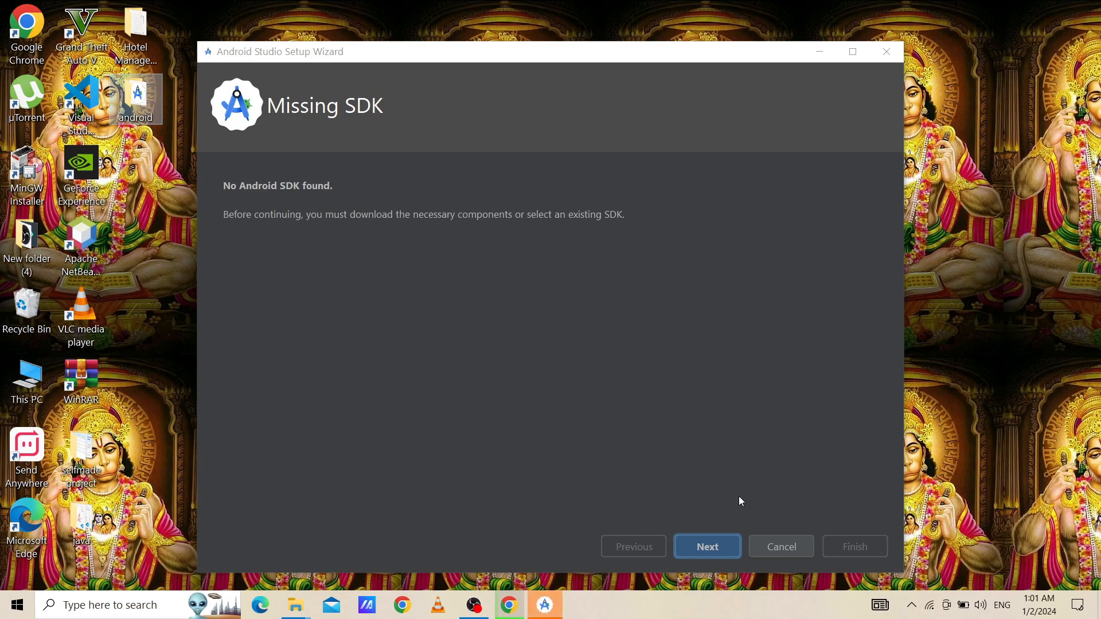
Download the Android SDK and Android 14.0 (API 34) components, accepting android-sdk-license and showing the download details, and finish the wizard.
{"action": "left_click", "coordinate": [710, 547]}
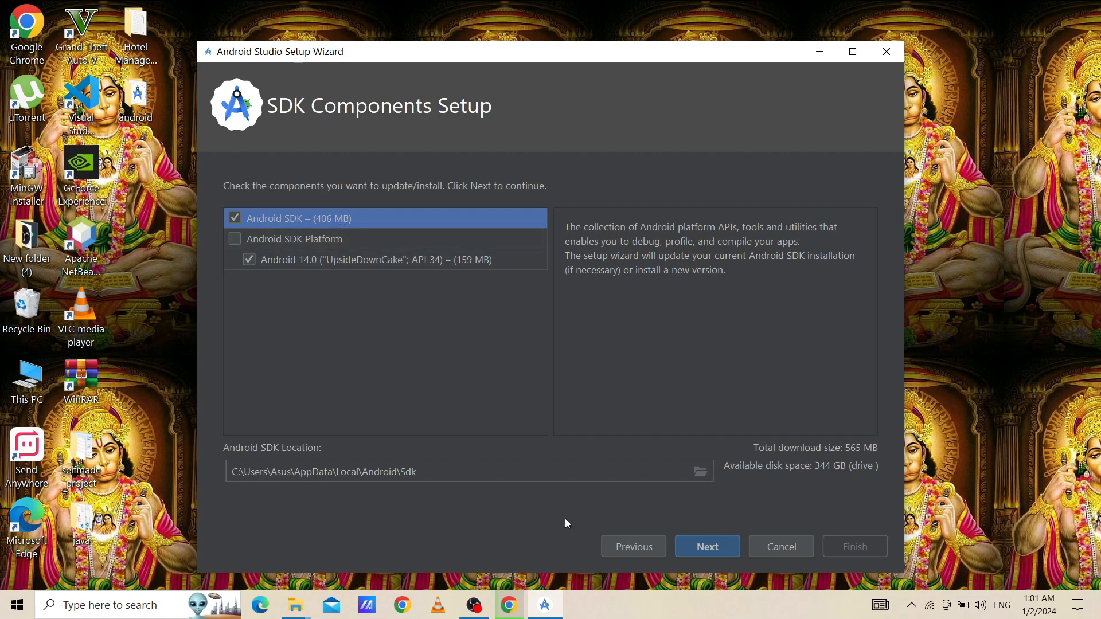
{"action": "left_click", "coordinate": [687, 547]}
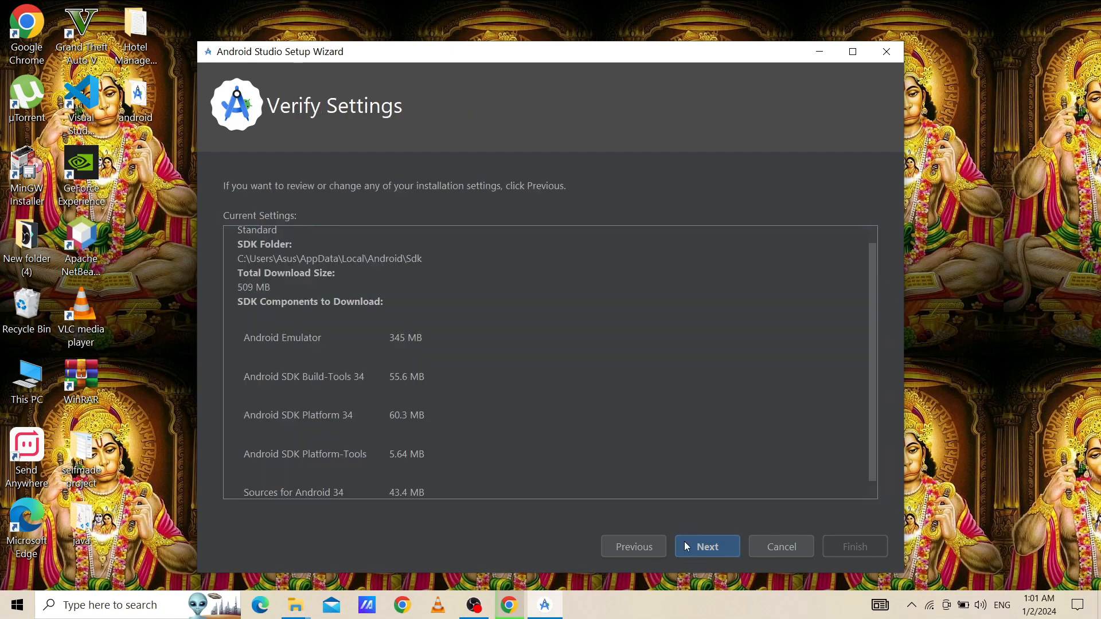
{"action": "left_click", "coordinate": [687, 547]}
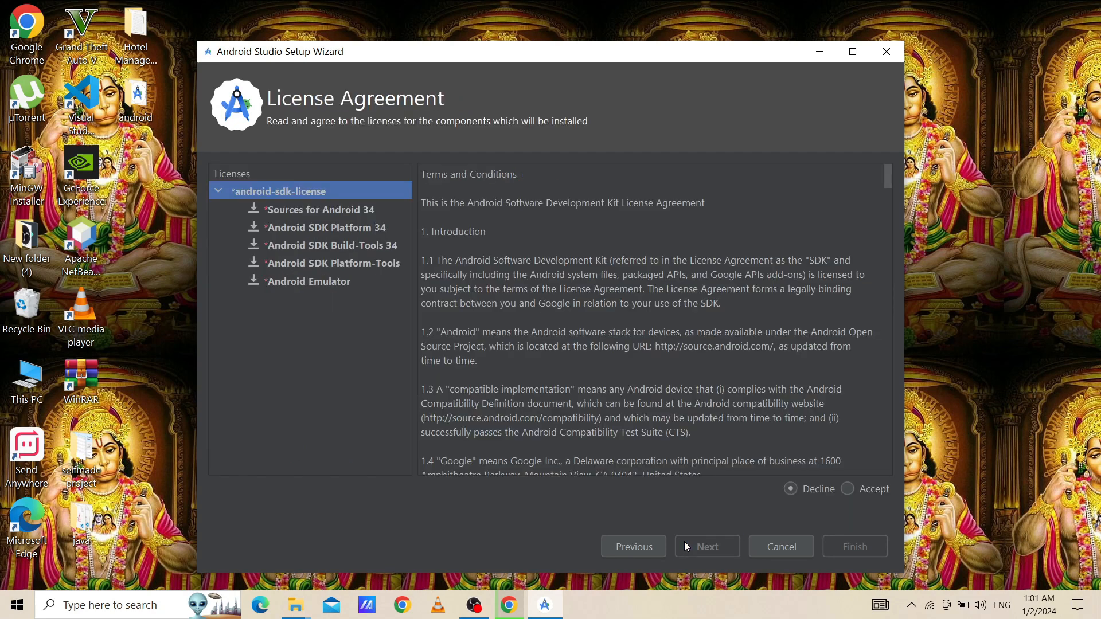
{"action": "left_click", "coordinate": [848, 490]}
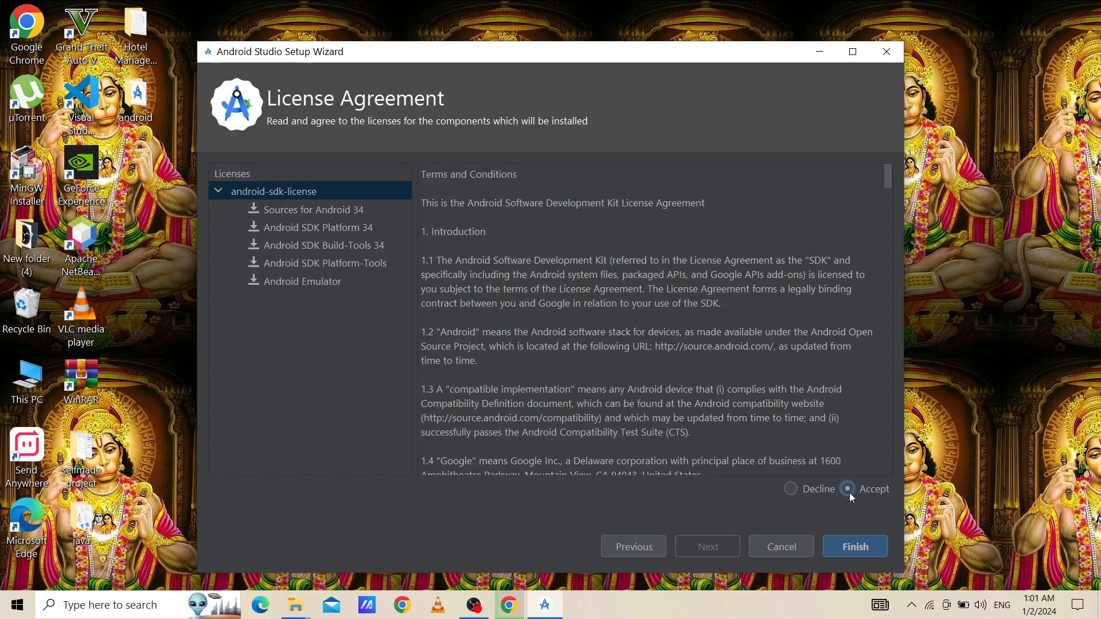
{"action": "left_click", "coordinate": [856, 546]}
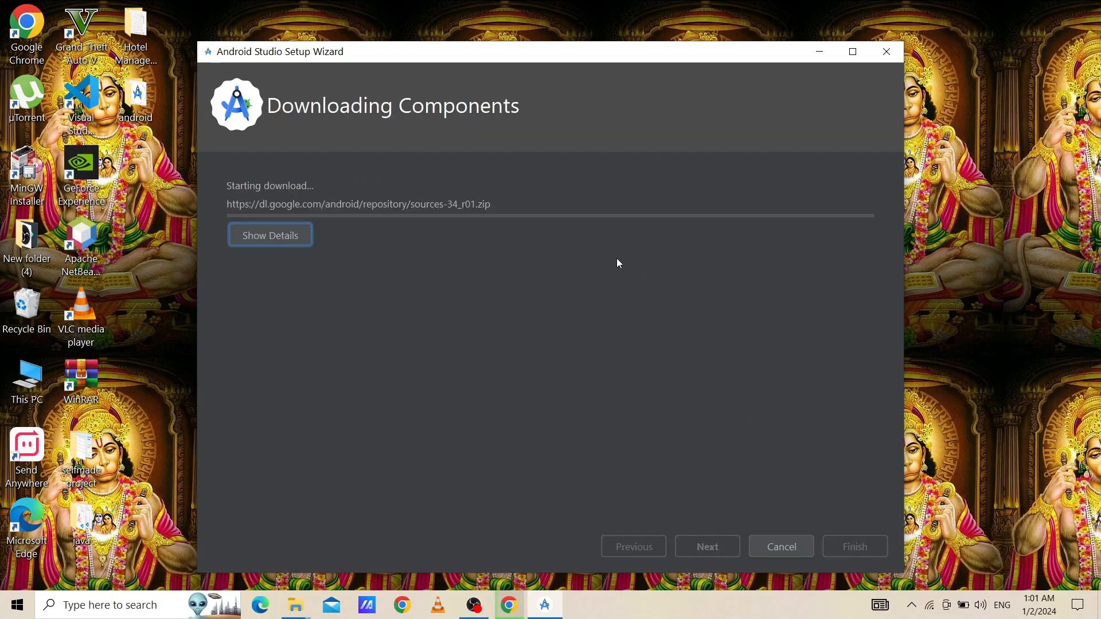
{"action": "left_click", "coordinate": [312, 231]}
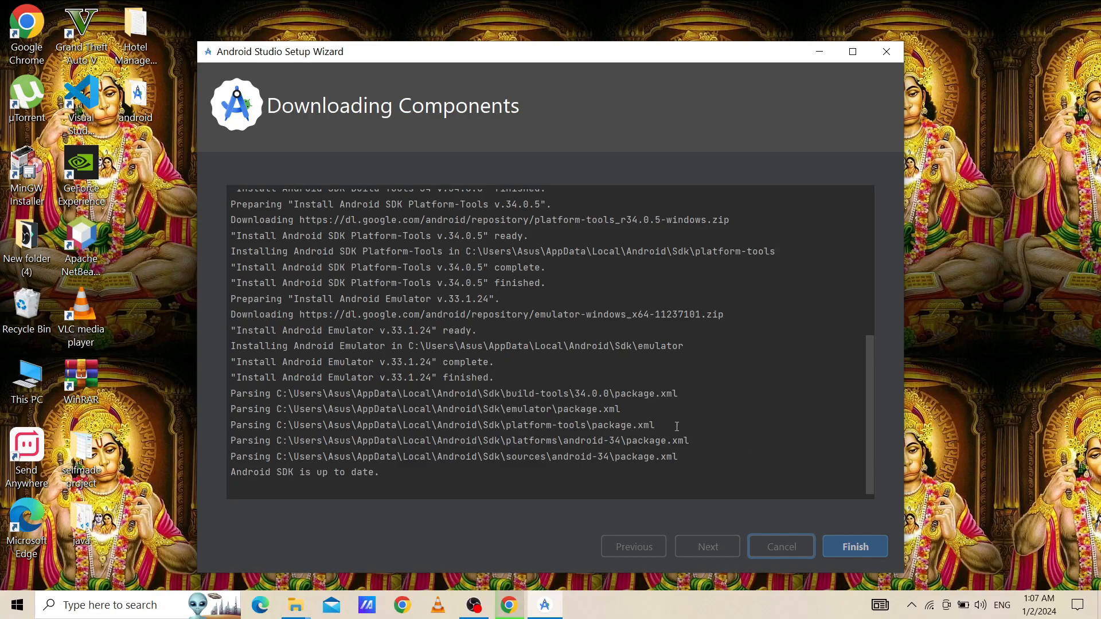
{"action": "left_click", "coordinate": [844, 548]}
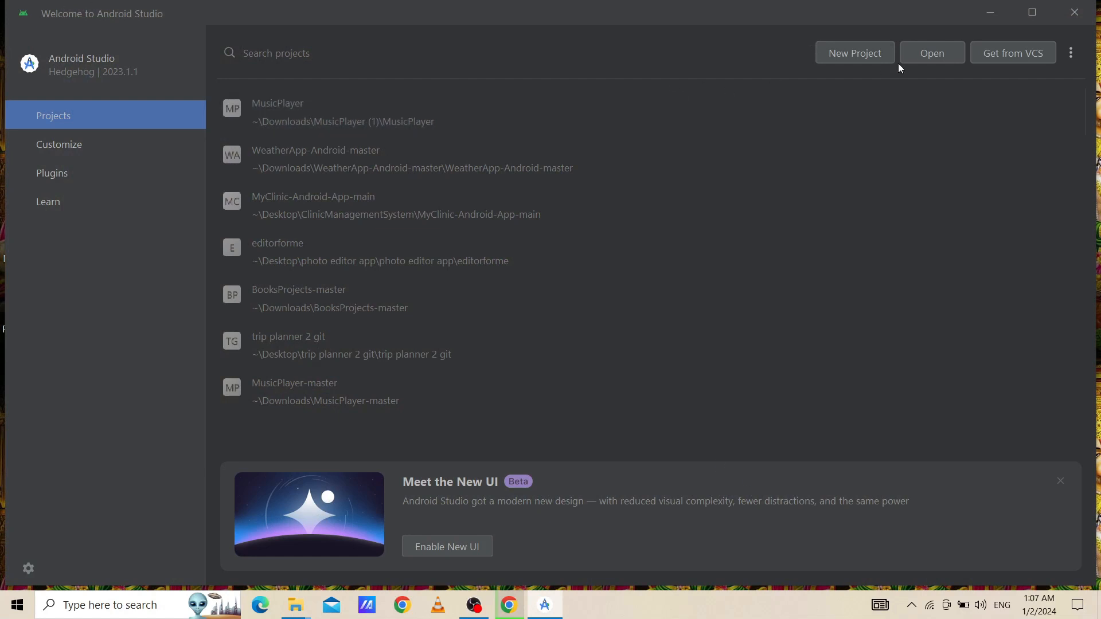
Start a new phone and tablet project from the No Activity template and continue to its configuration.
{"action": "left_click", "coordinate": [831, 56]}
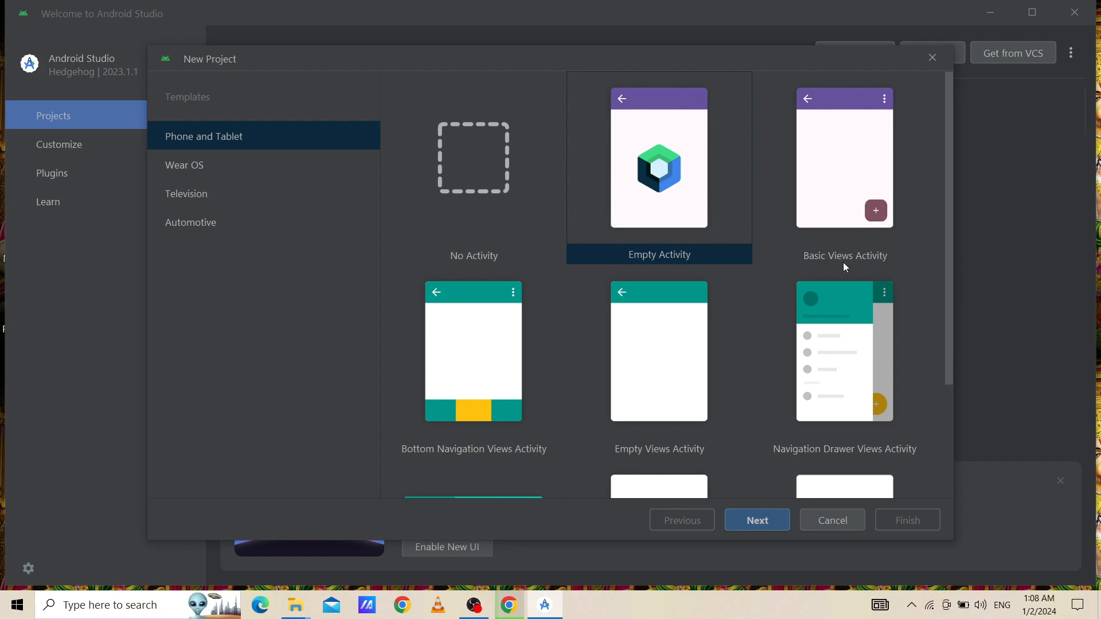
{"action": "scroll", "coordinate": [541, 300], "scroll_direction": "down", "scroll_amount": 1}
{"action": "scroll", "coordinate": [570, 254], "scroll_direction": "up", "scroll_amount": 1}
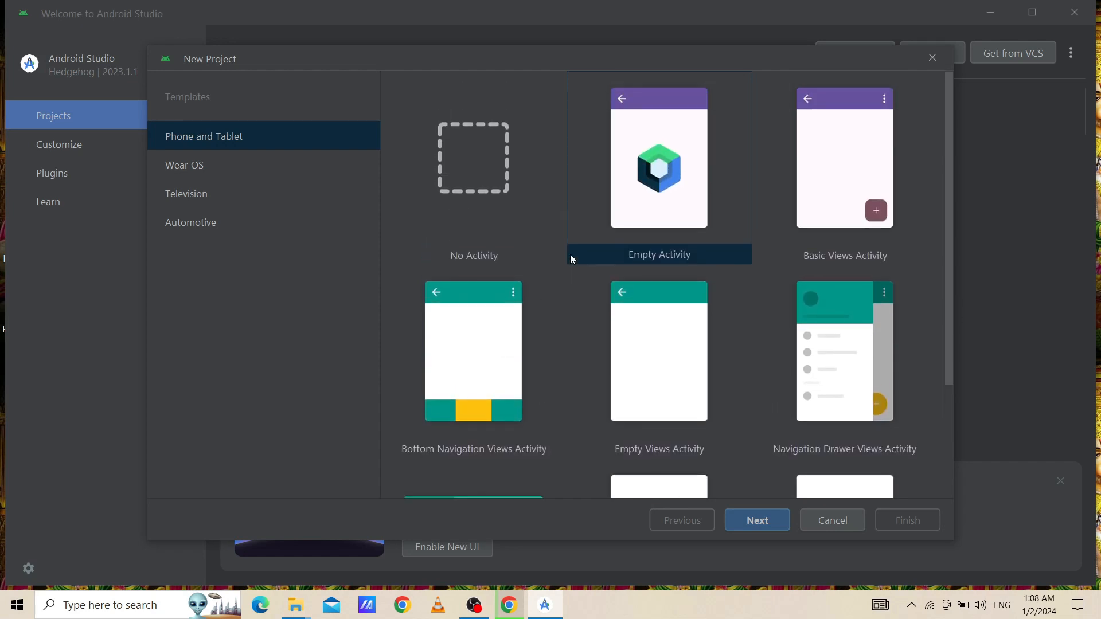
{"action": "left_click", "coordinate": [475, 174]}
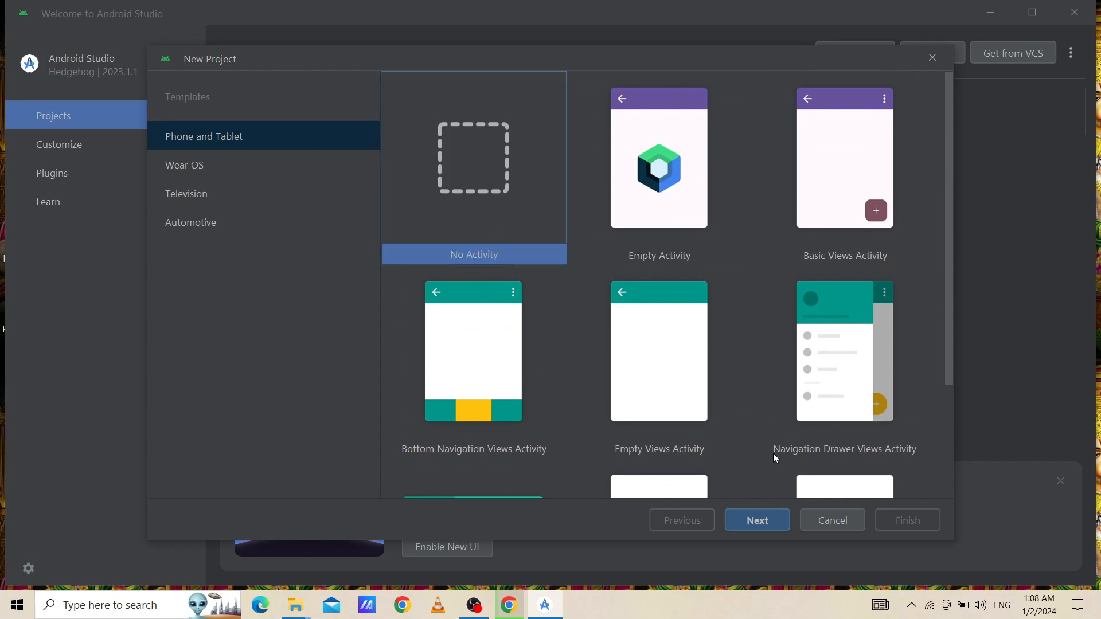
{"action": "left_click", "coordinate": [756, 525]}
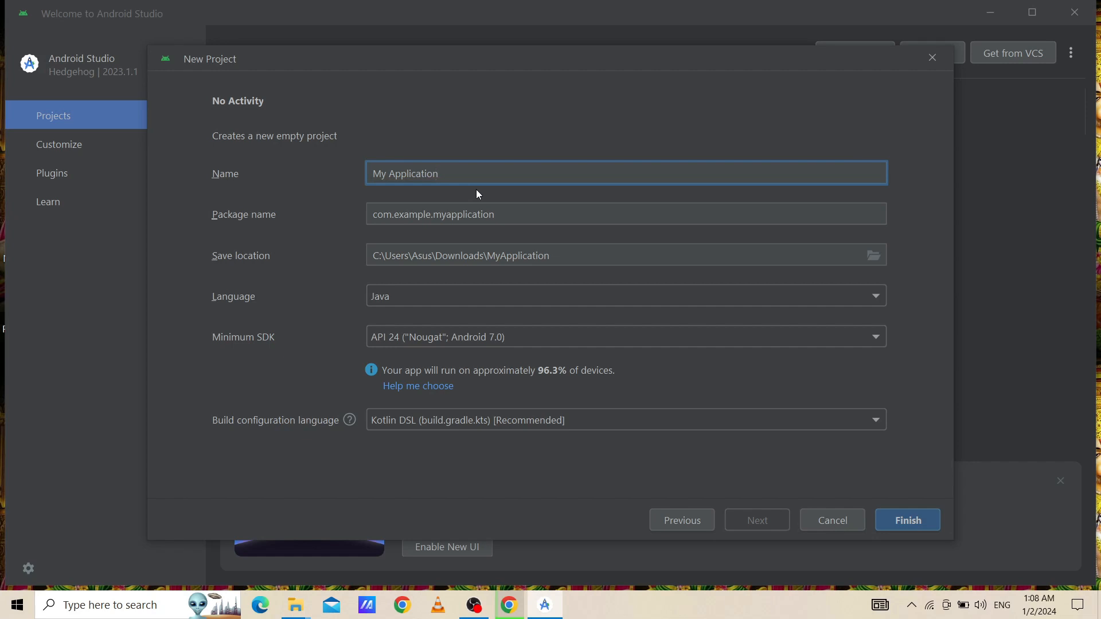
Name the project "my new app" and choose Java as its language.
{"action": "key", "text": "ctrl+BackSpace"}
{"action": "key", "text": "ctrl+BackSpace"}
{"action": "type", "text": "my"}
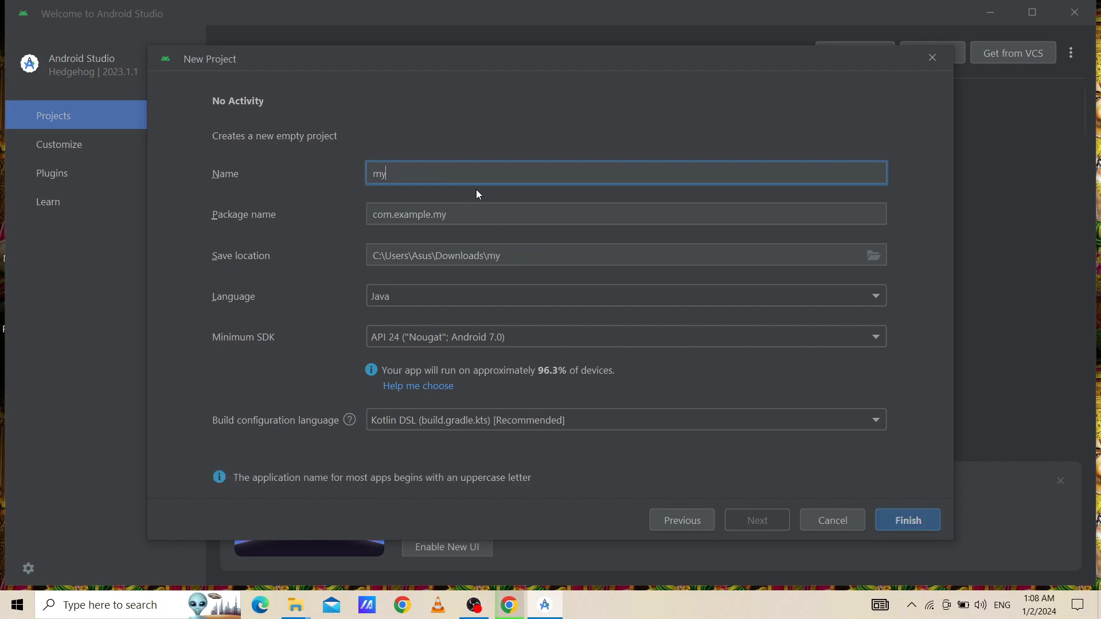
{"action": "type", "text": " new aap"}
{"action": "key", "text": "BackSpace"}
{"action": "key", "text": "BackSpace"}
{"action": "type", "text": "pp"}
{"action": "left_click", "coordinate": [442, 295]}
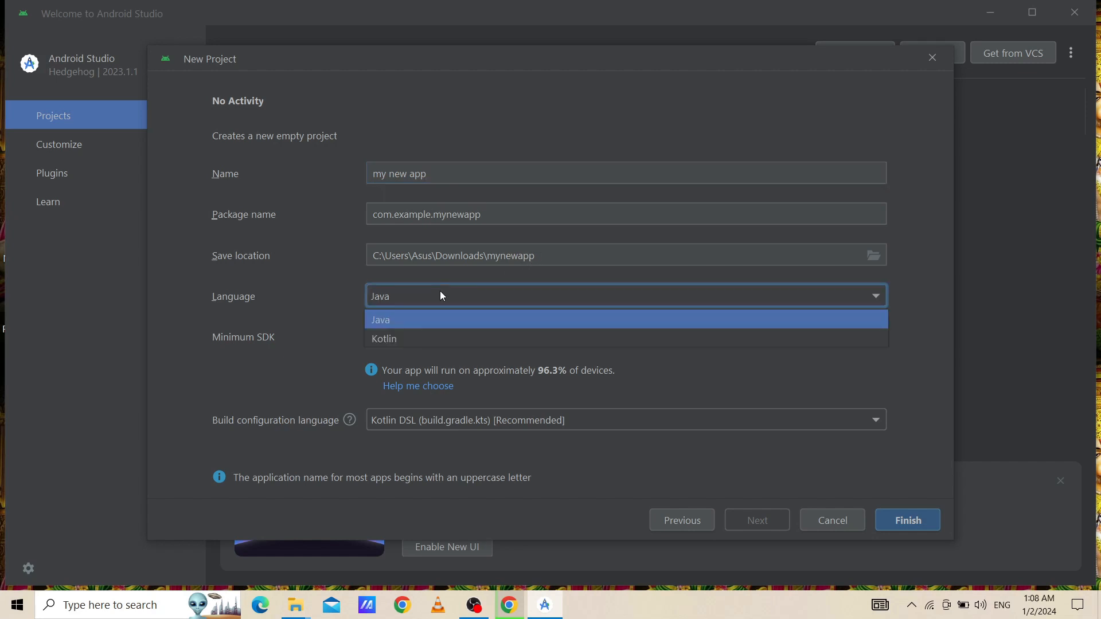
{"action": "left_click", "coordinate": [425, 319]}
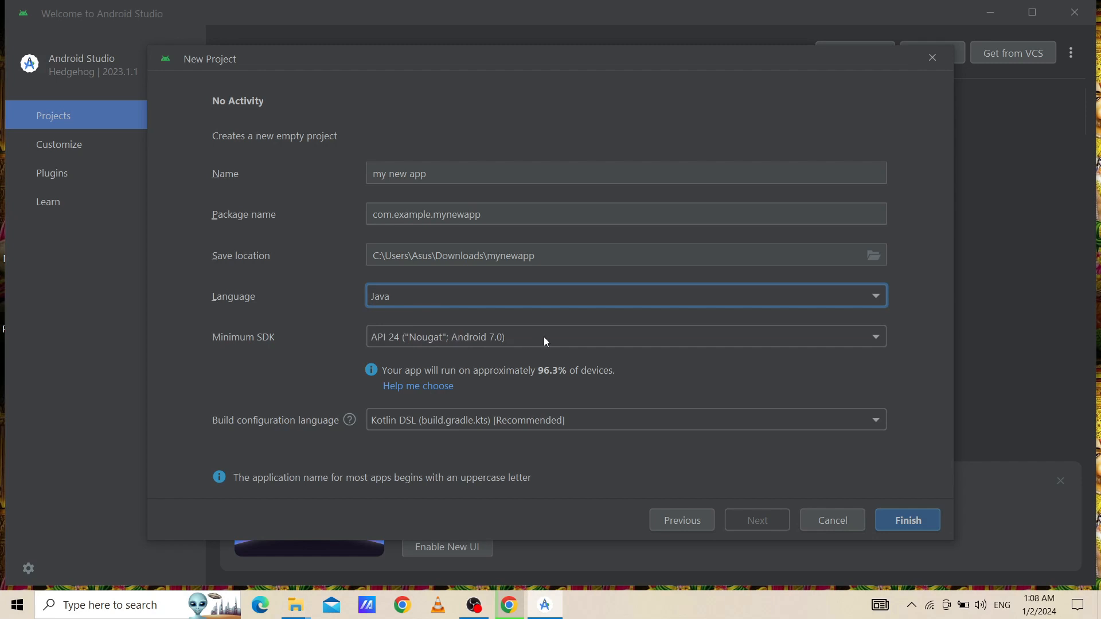
Try API 25 ("Nougat"; Android 7.1.1) and API 20 ("KitKat Wear"; Android 4.4W) as the minimum SDK to compare device coverage.
{"action": "left_click", "coordinate": [546, 342]}
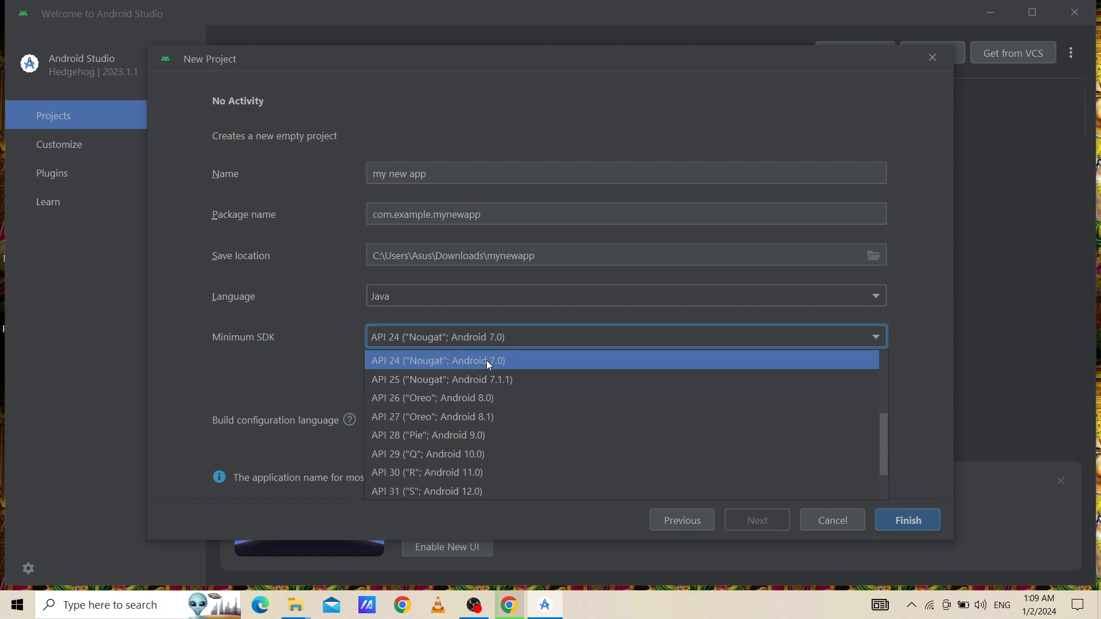
{"action": "left_click", "coordinate": [512, 342]}
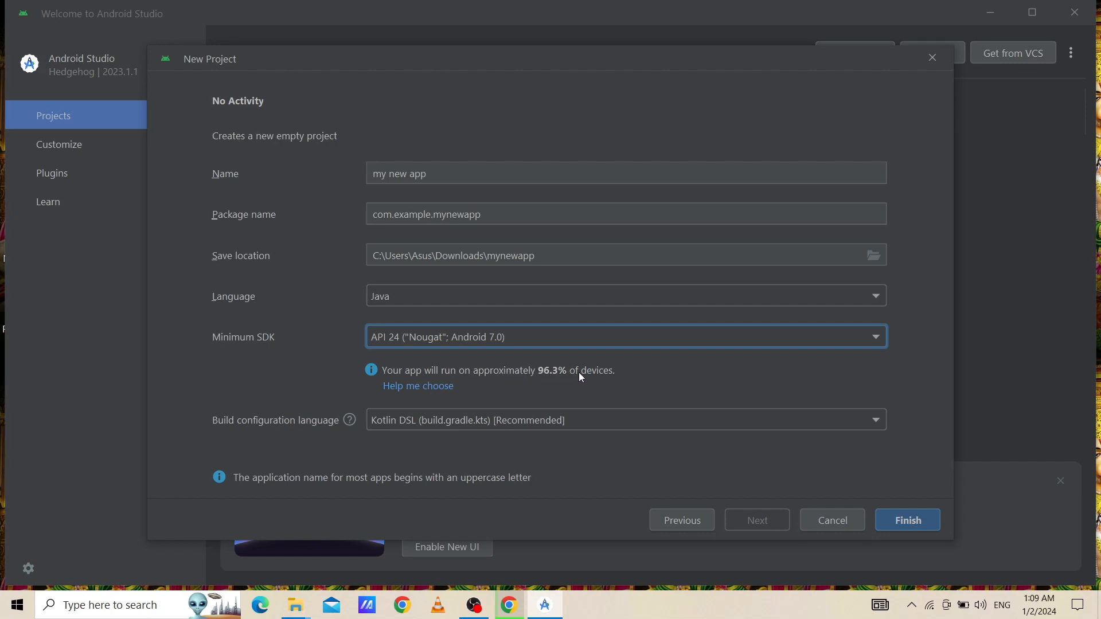
{"action": "left_click", "coordinate": [515, 336]}
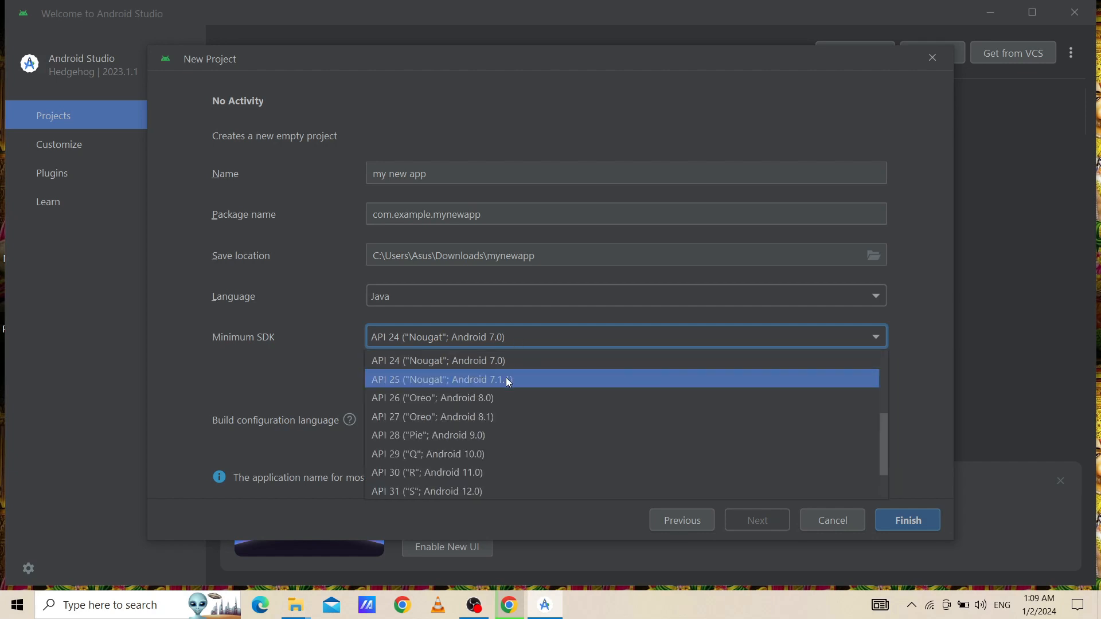
{"action": "left_click", "coordinate": [508, 381]}
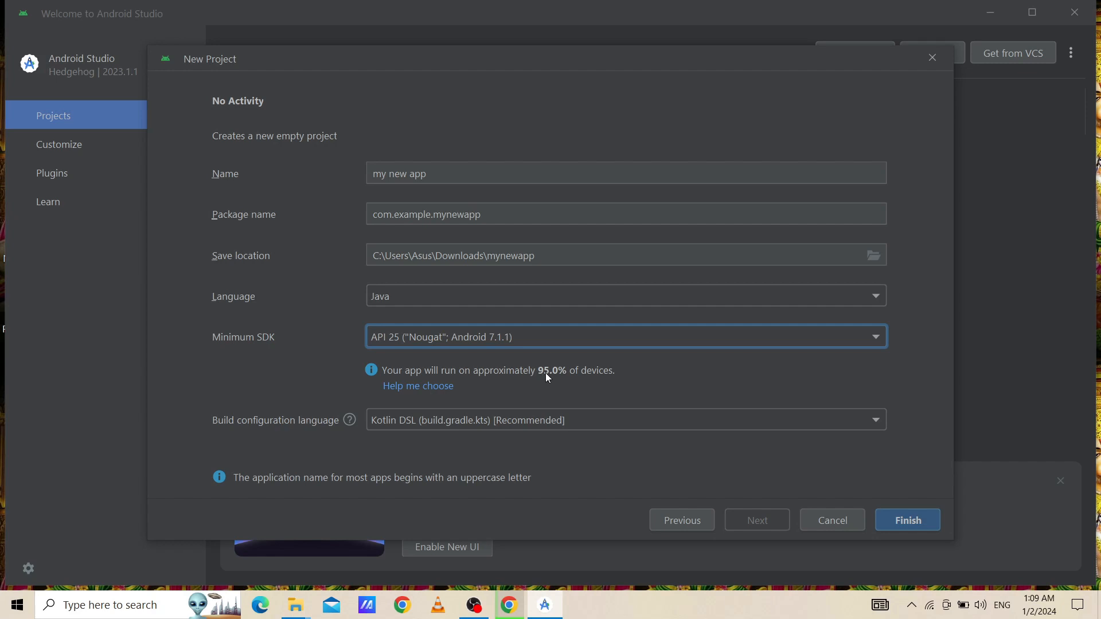
{"action": "left_click", "coordinate": [548, 342]}
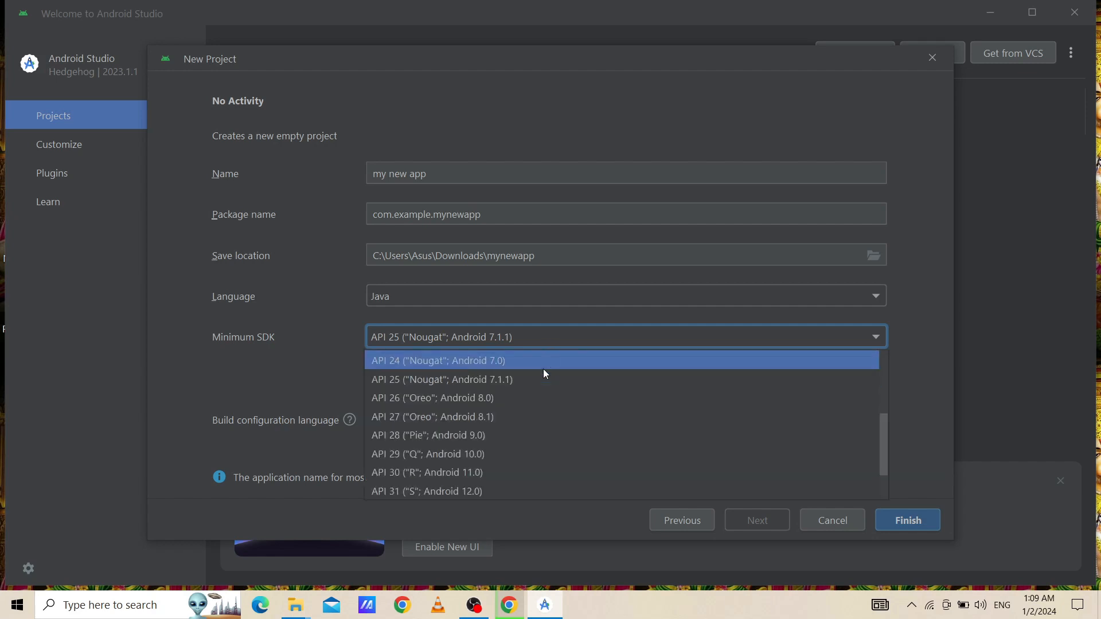
{"action": "scroll", "coordinate": [488, 381], "scroll_direction": "up", "scroll_amount": 2}
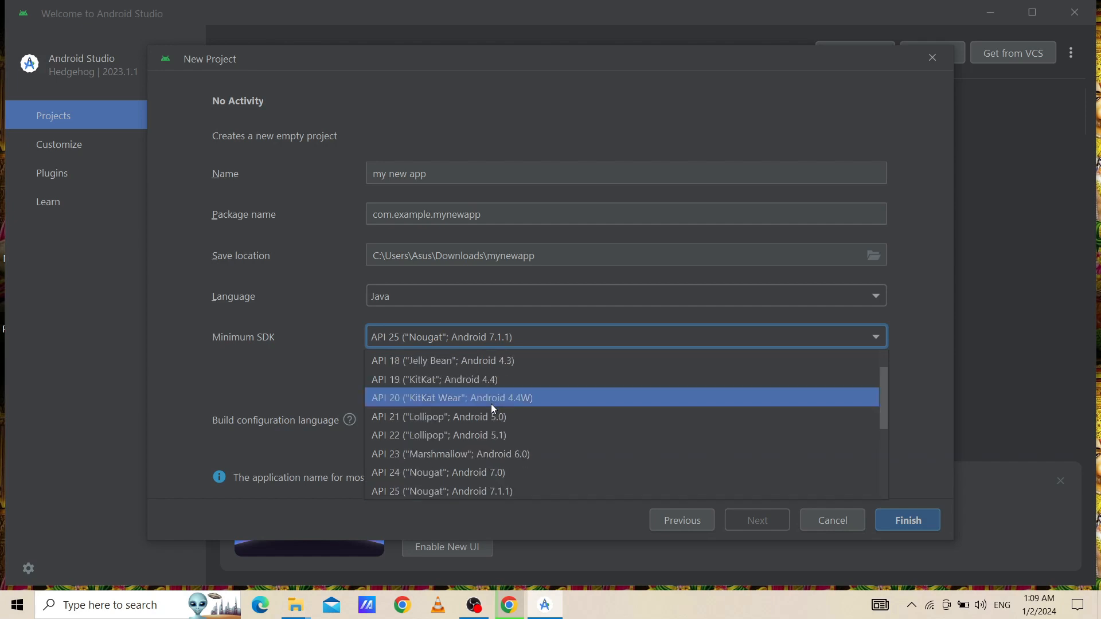
{"action": "left_click", "coordinate": [491, 398]}
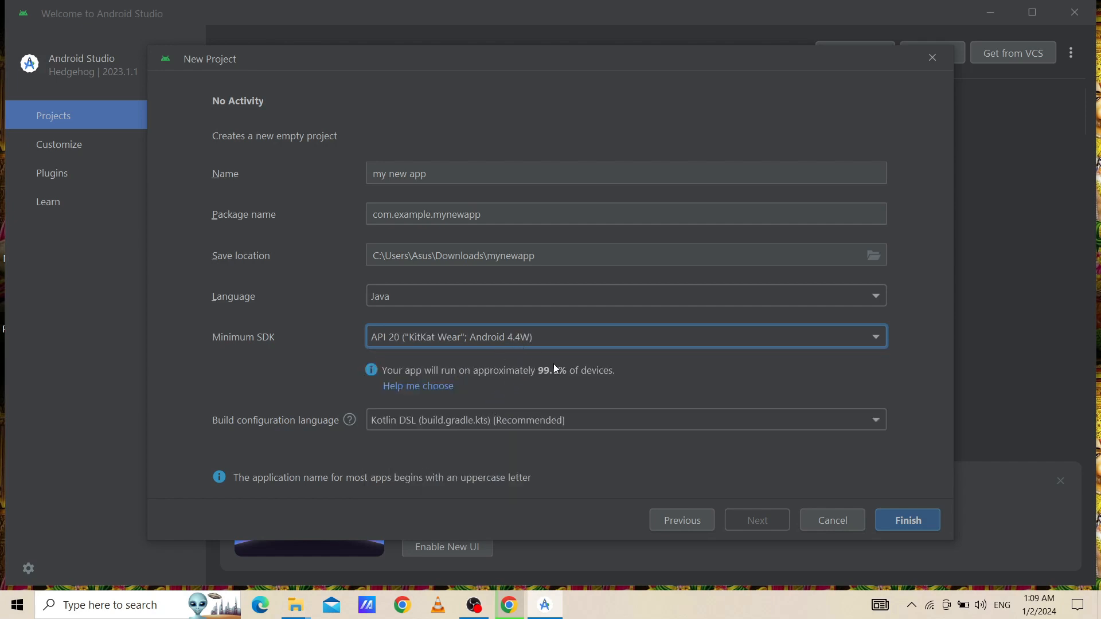
Set the minimum SDK to API 24 ("Nougat"; Android 7.0) and finish creating the project.
{"action": "left_click", "coordinate": [534, 337]}
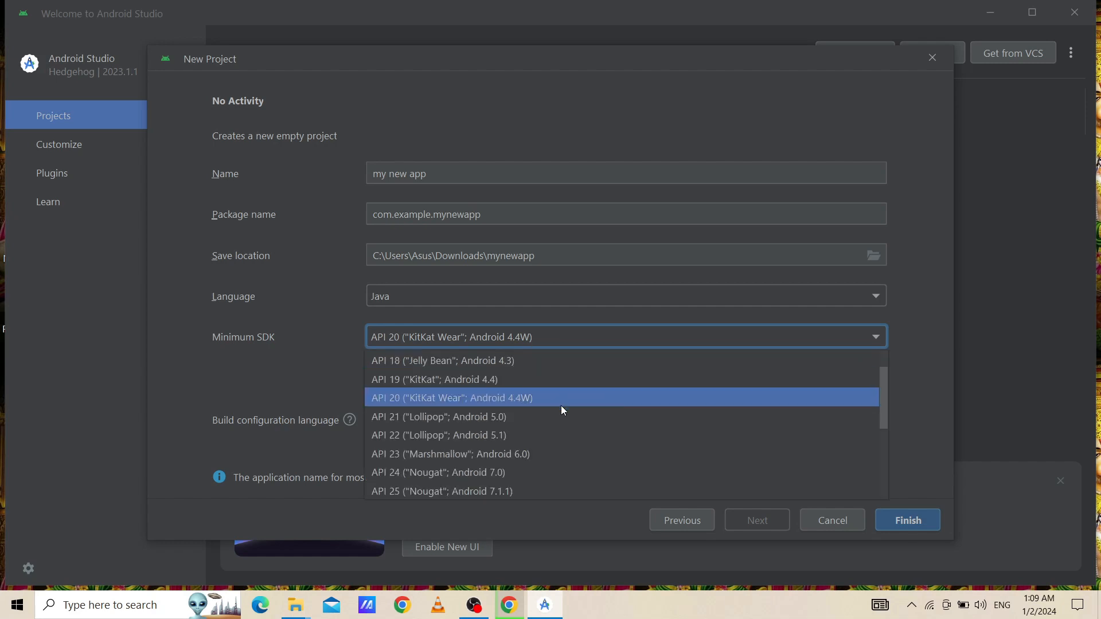
{"action": "scroll", "coordinate": [539, 407], "scroll_direction": "down", "scroll_amount": 2}
{"action": "scroll", "coordinate": [533, 408], "scroll_direction": "down", "scroll_amount": 3}
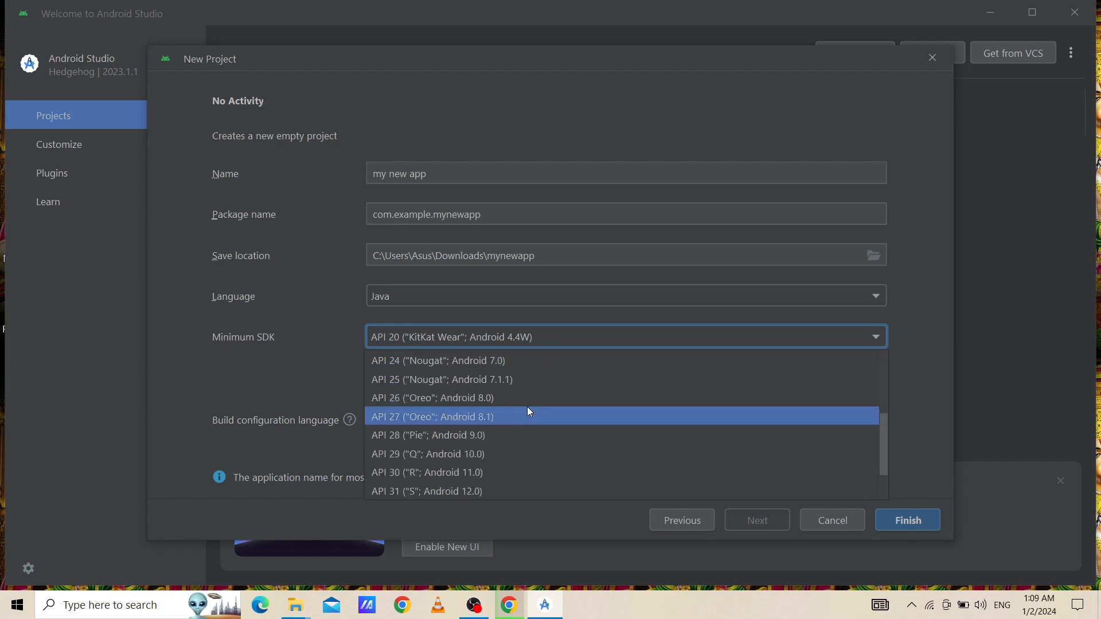
{"action": "left_click", "coordinate": [493, 363]}
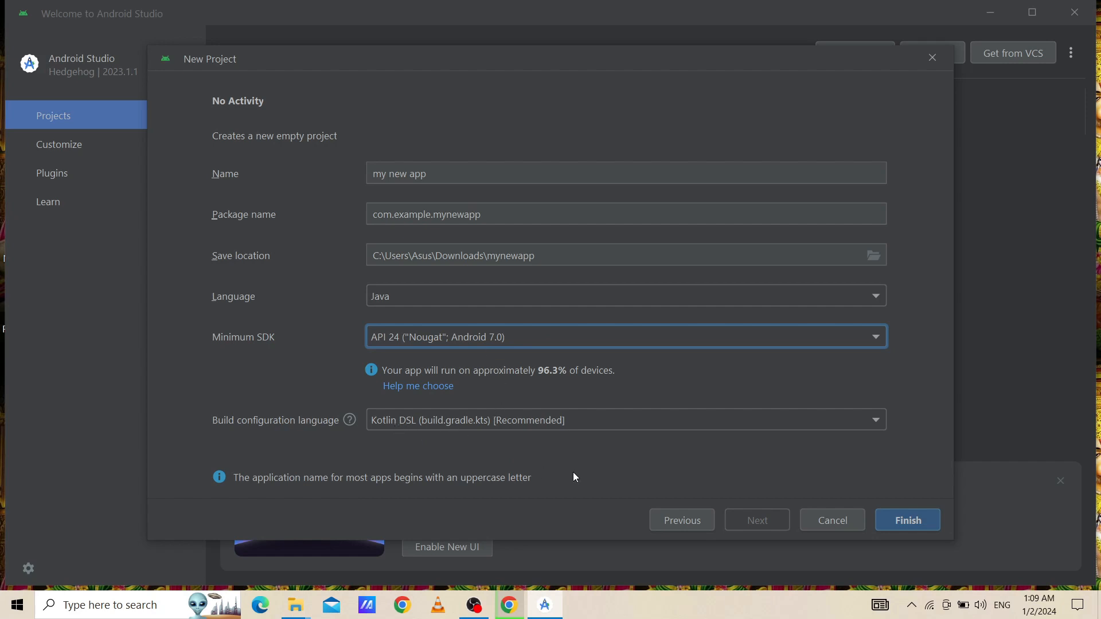
{"action": "left_click", "coordinate": [904, 520]}
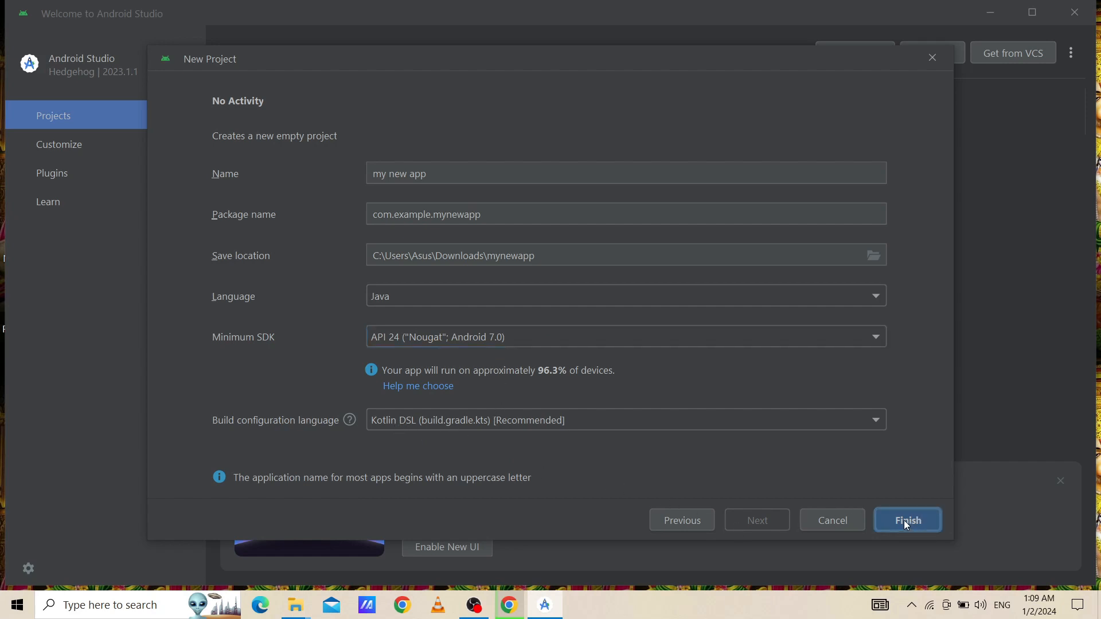